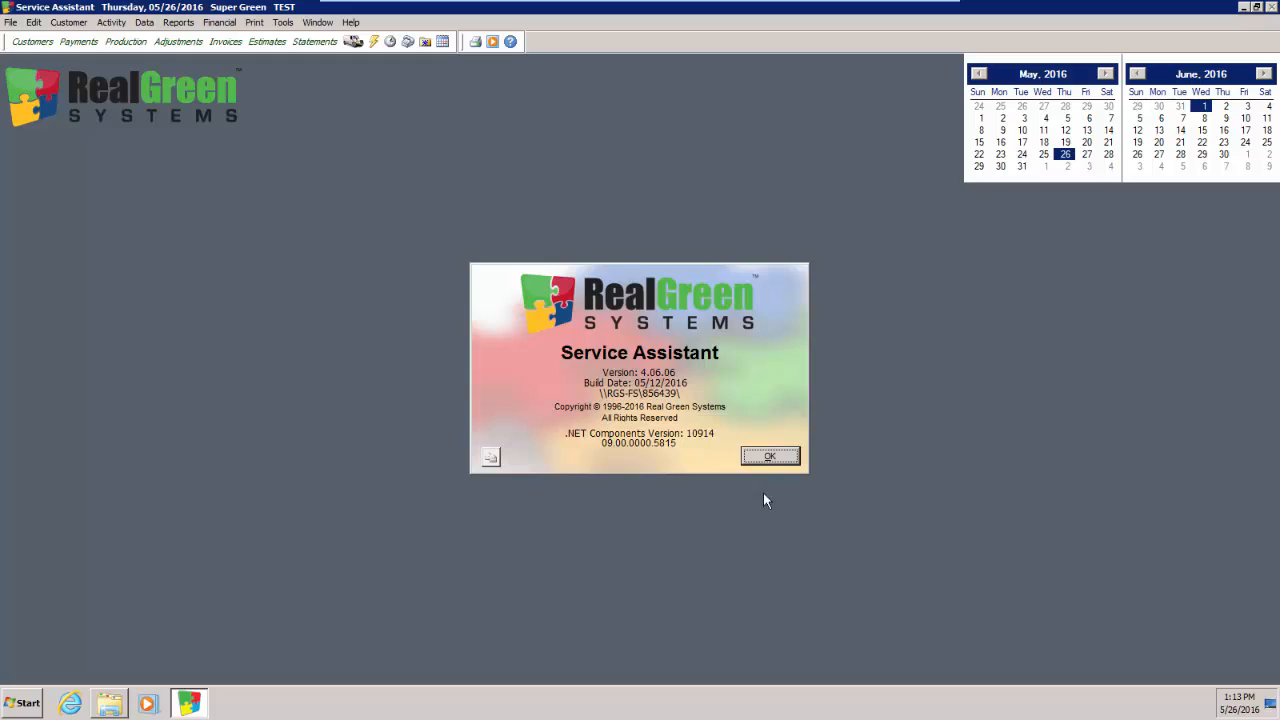
# Dismiss the version information and open "Example for help document" from the masters folder.
pyautogui.click(753, 462)
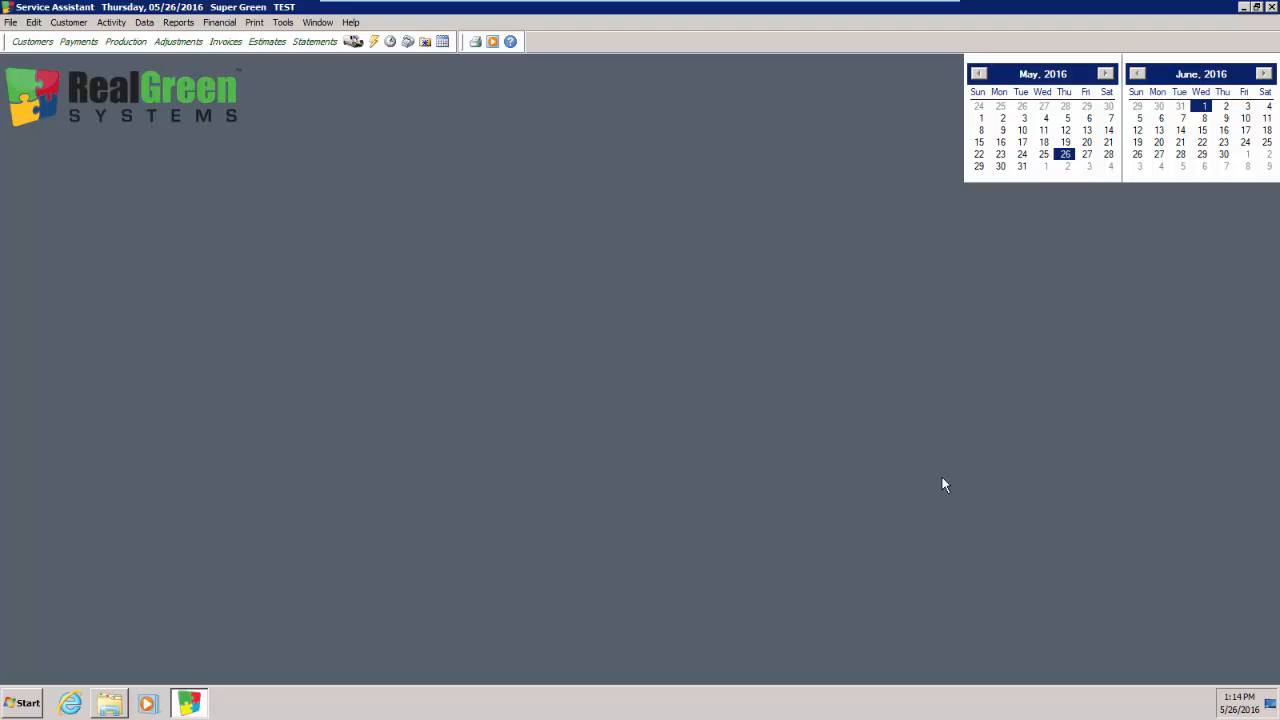
pyautogui.click(114, 702)
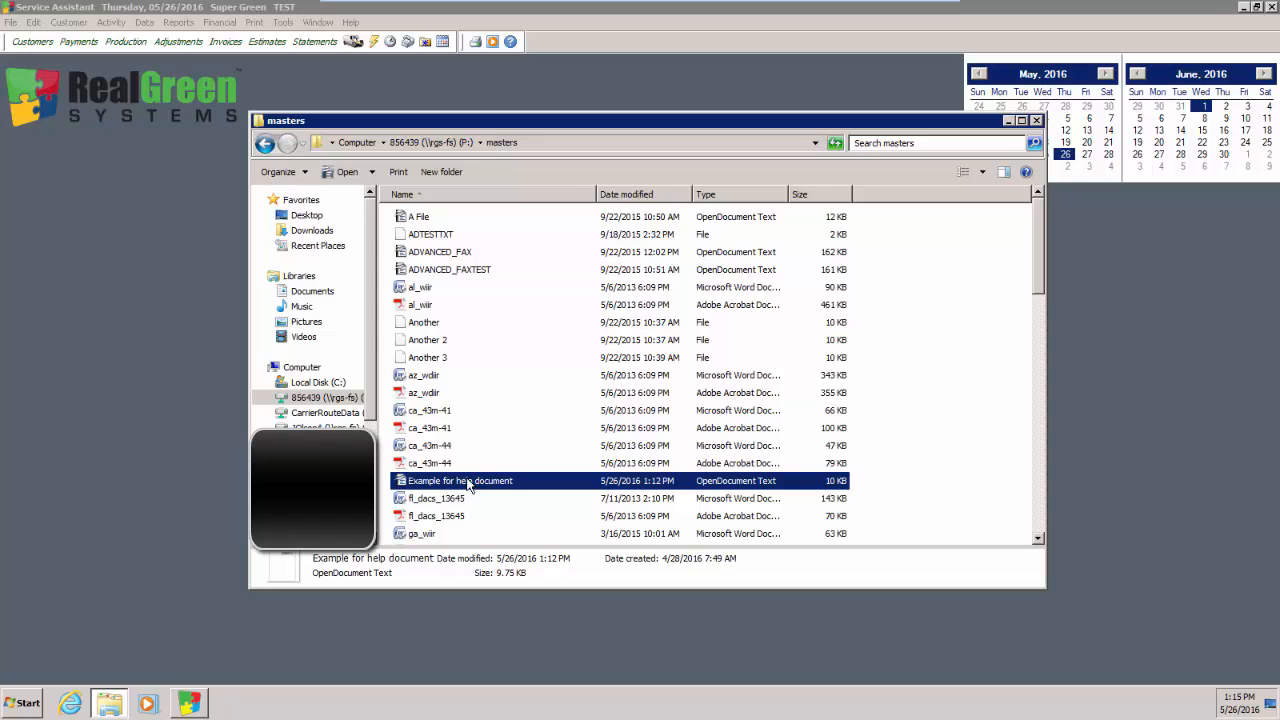
pyautogui.scroll(-1, 468, 484)
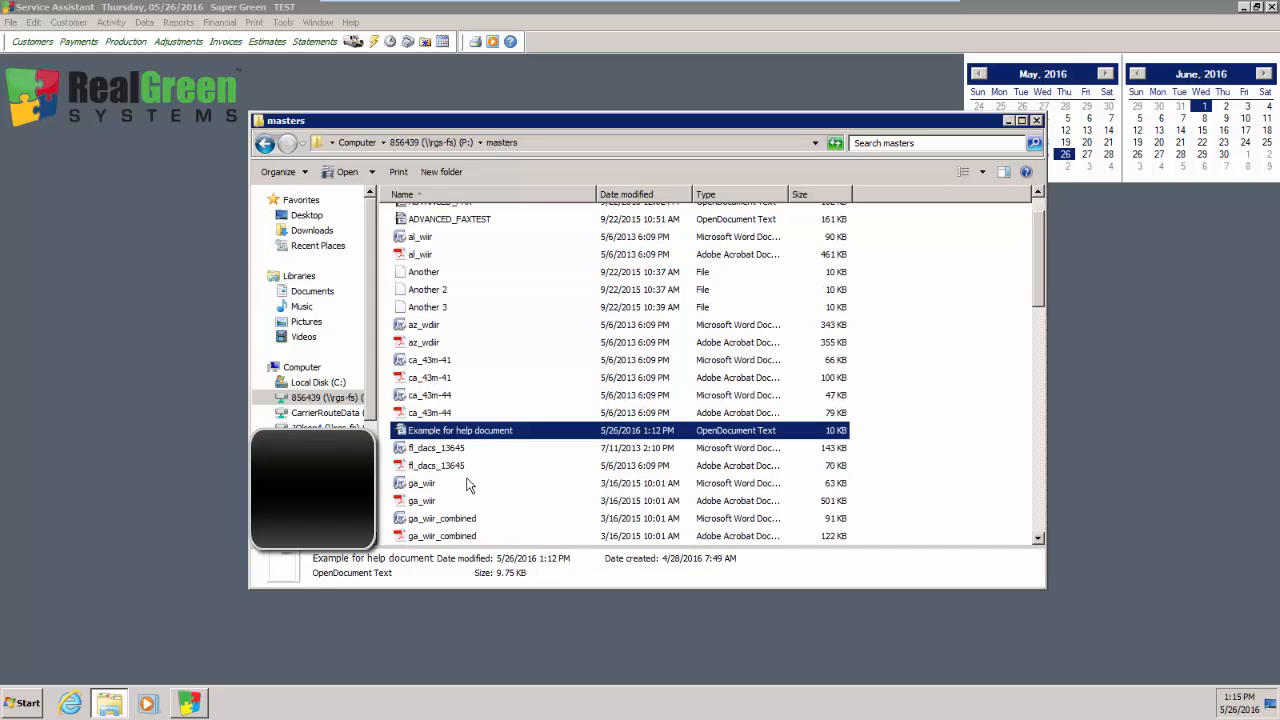
pyautogui.doubleClick(478, 433)
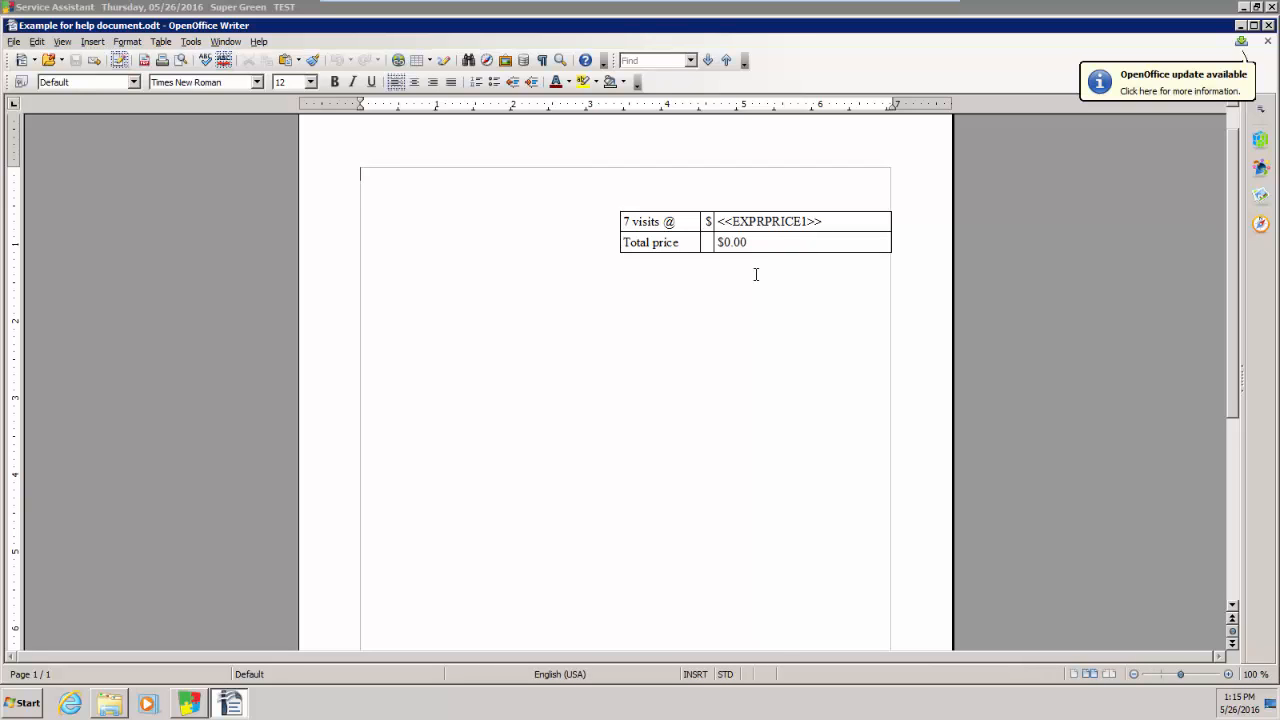
pyautogui.scroll(1, 309, 623)
# Examine the merge fields in the lawn proposal template from the masters folder, close it, and return to the example document.
pyautogui.click(113, 706)
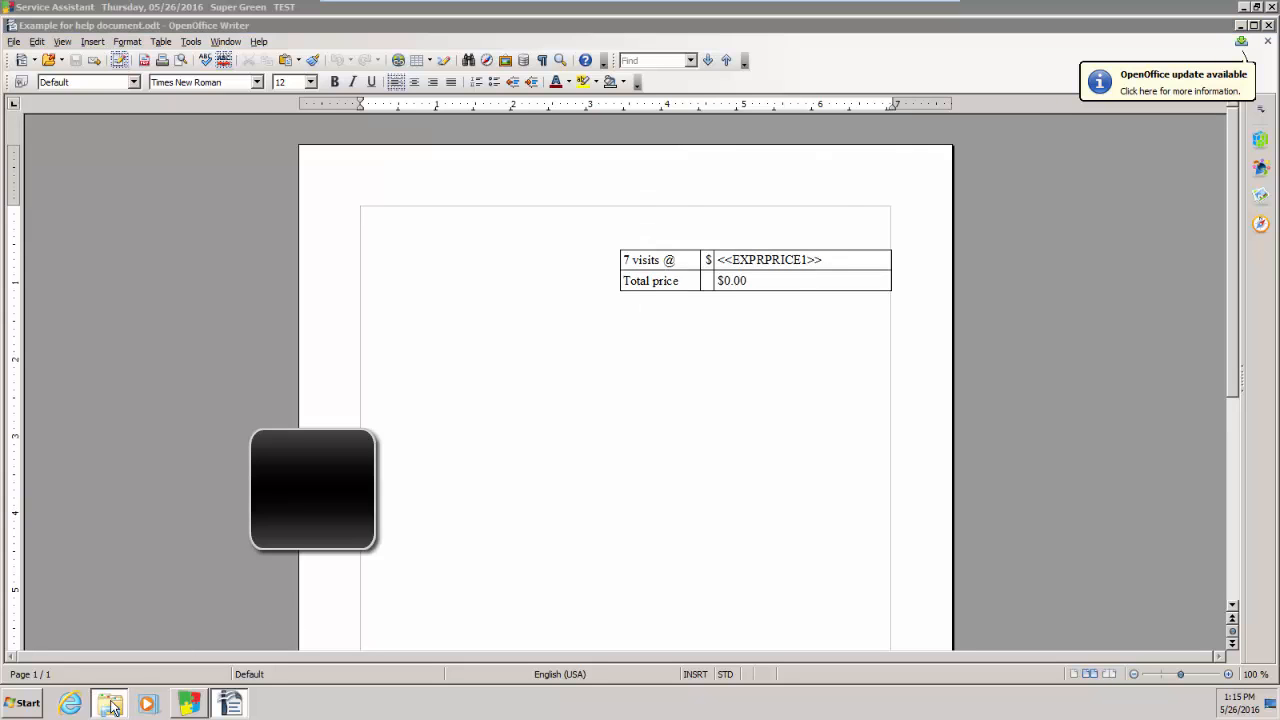
pyautogui.scroll(-6, 495, 470)
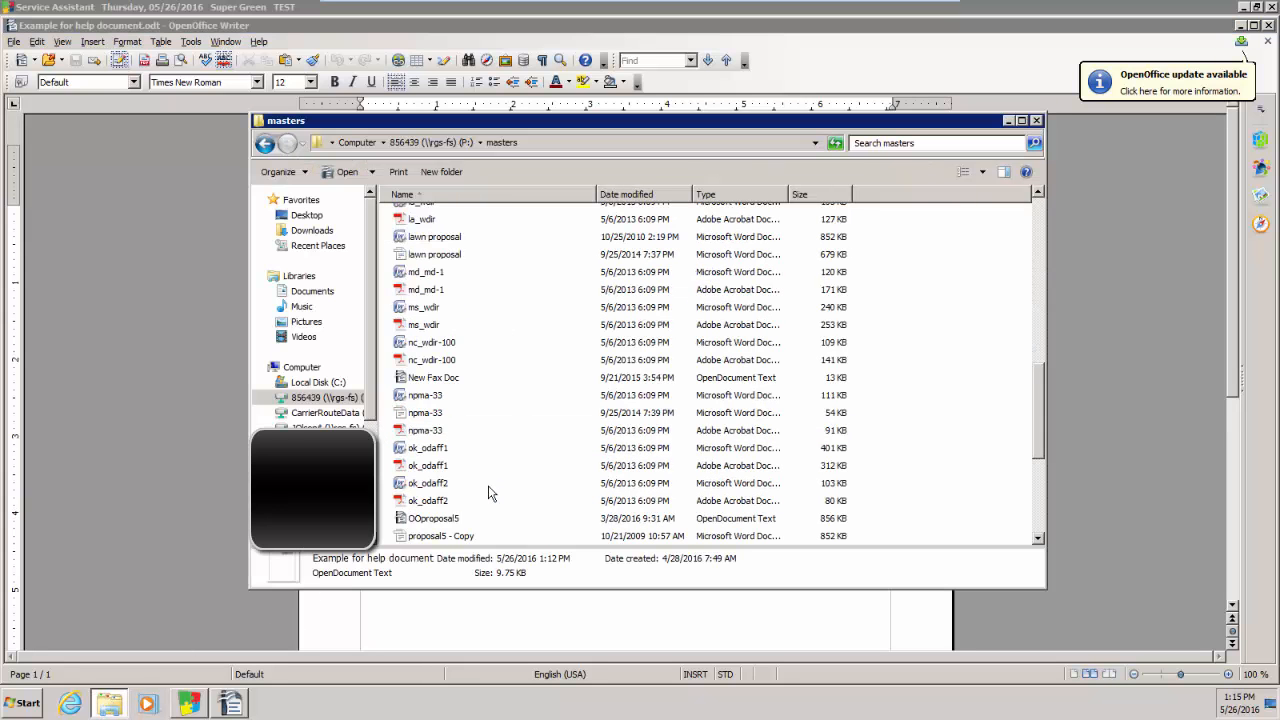
pyautogui.scroll(-5, 500, 440)
pyautogui.scroll(6, 505, 437)
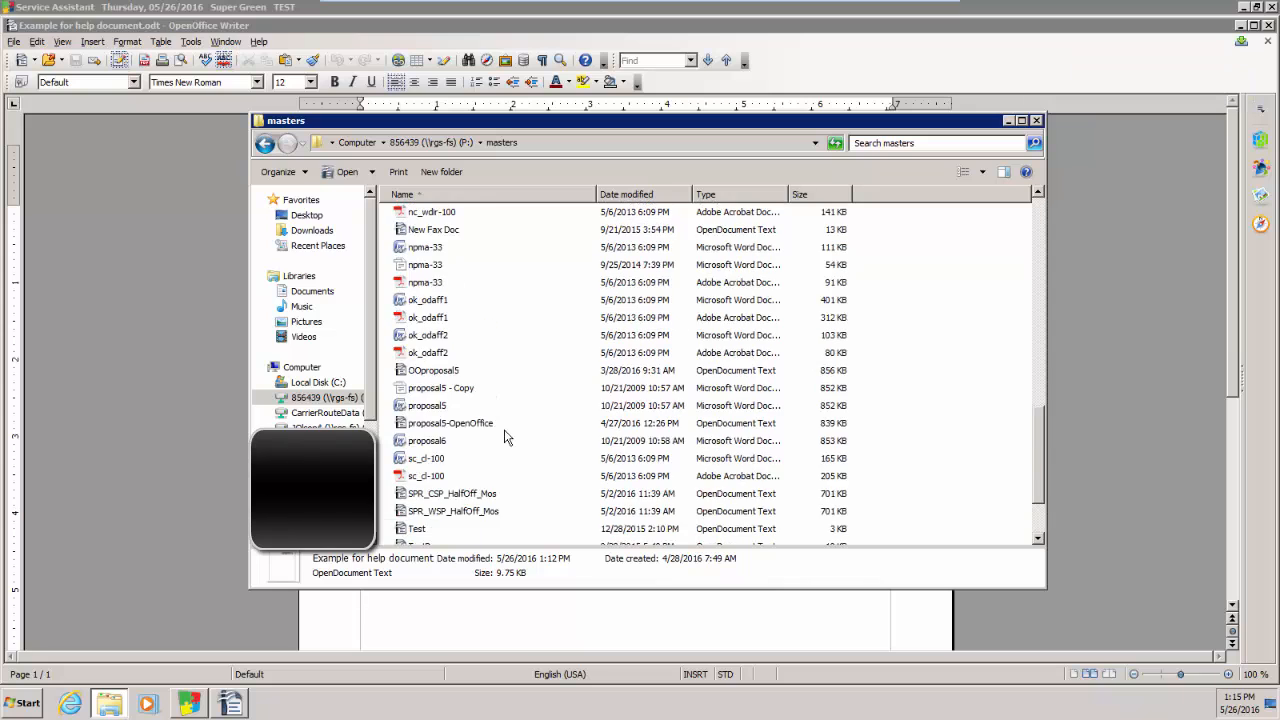
pyautogui.click(443, 320)
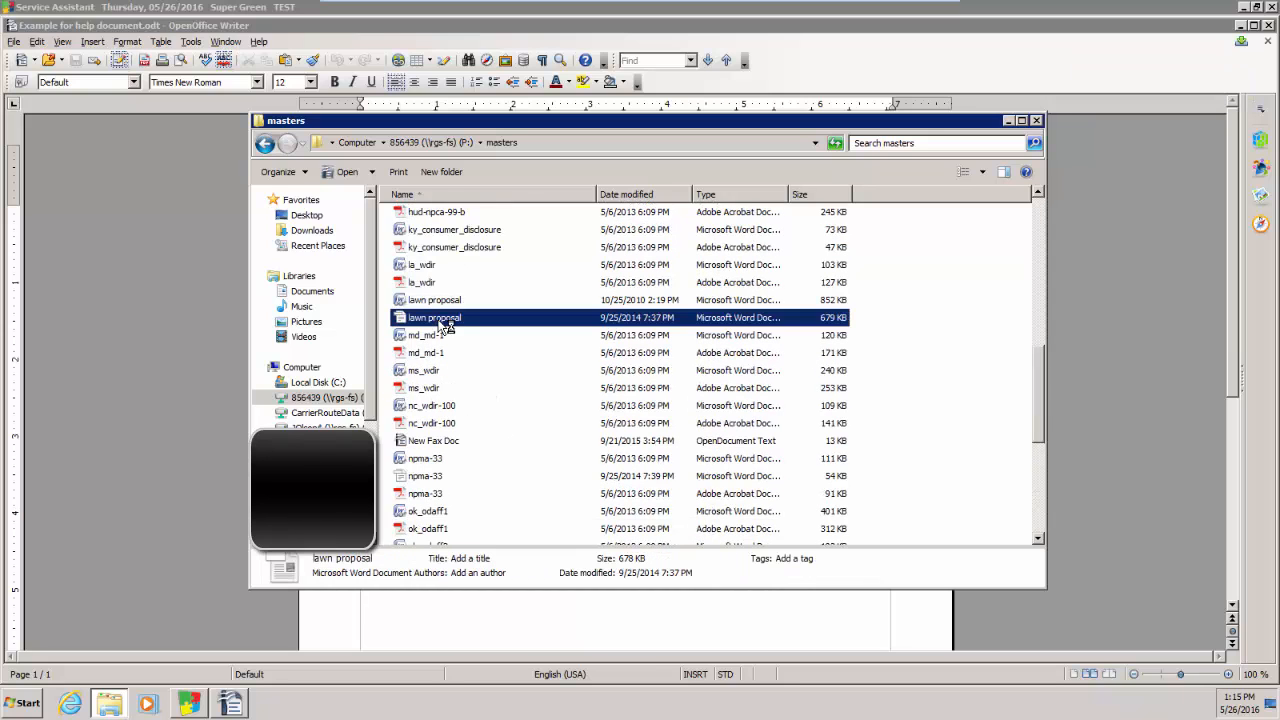
pyautogui.doubleClick(443, 318)
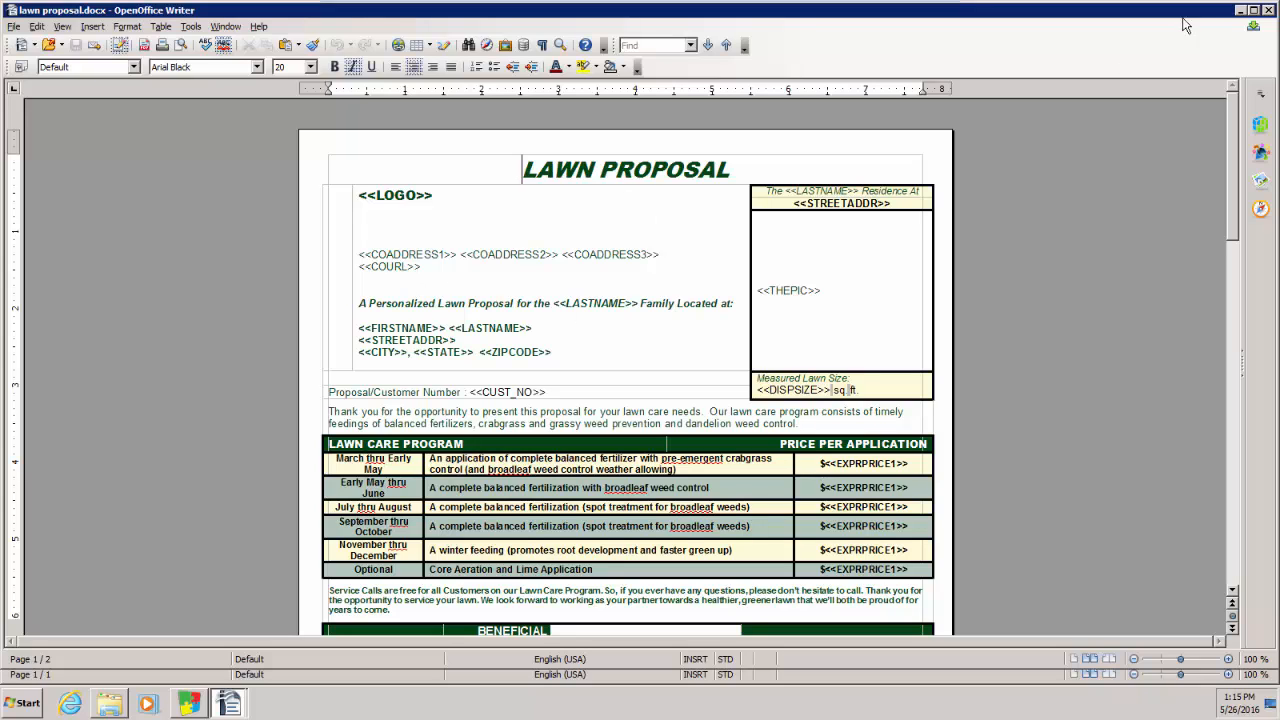
pyautogui.click(1268, 11)
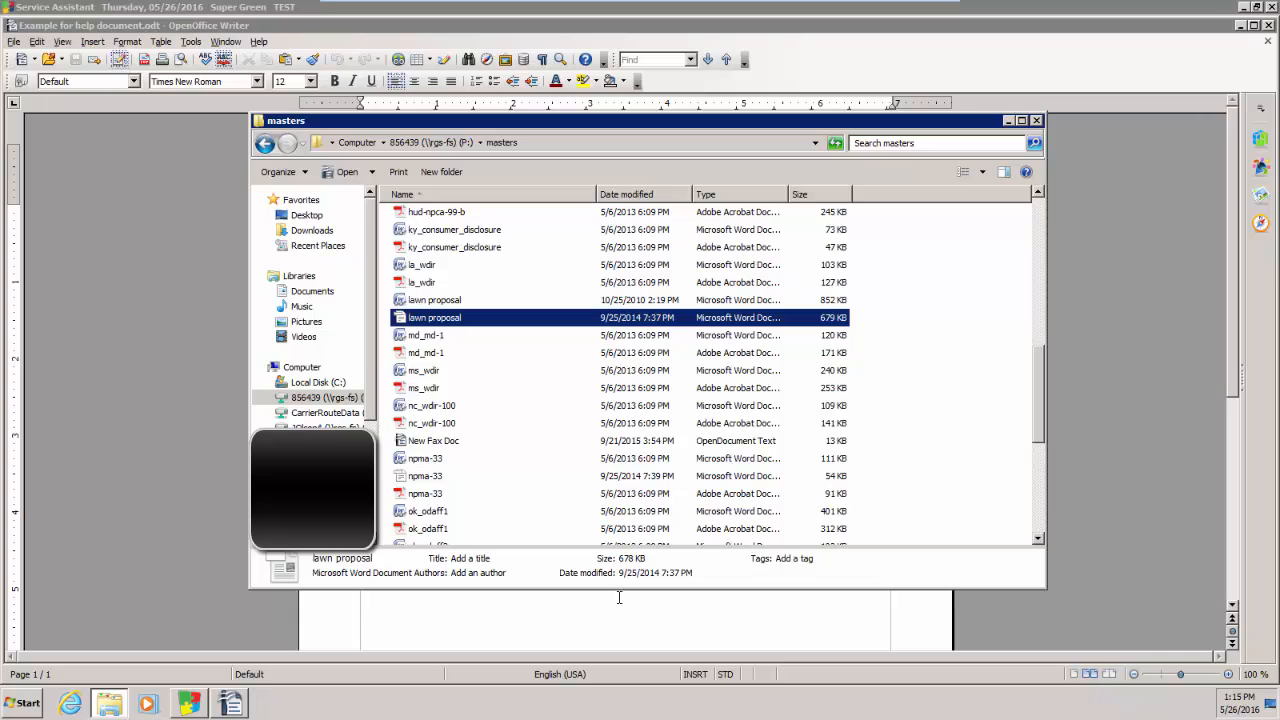
pyautogui.click(619, 597)
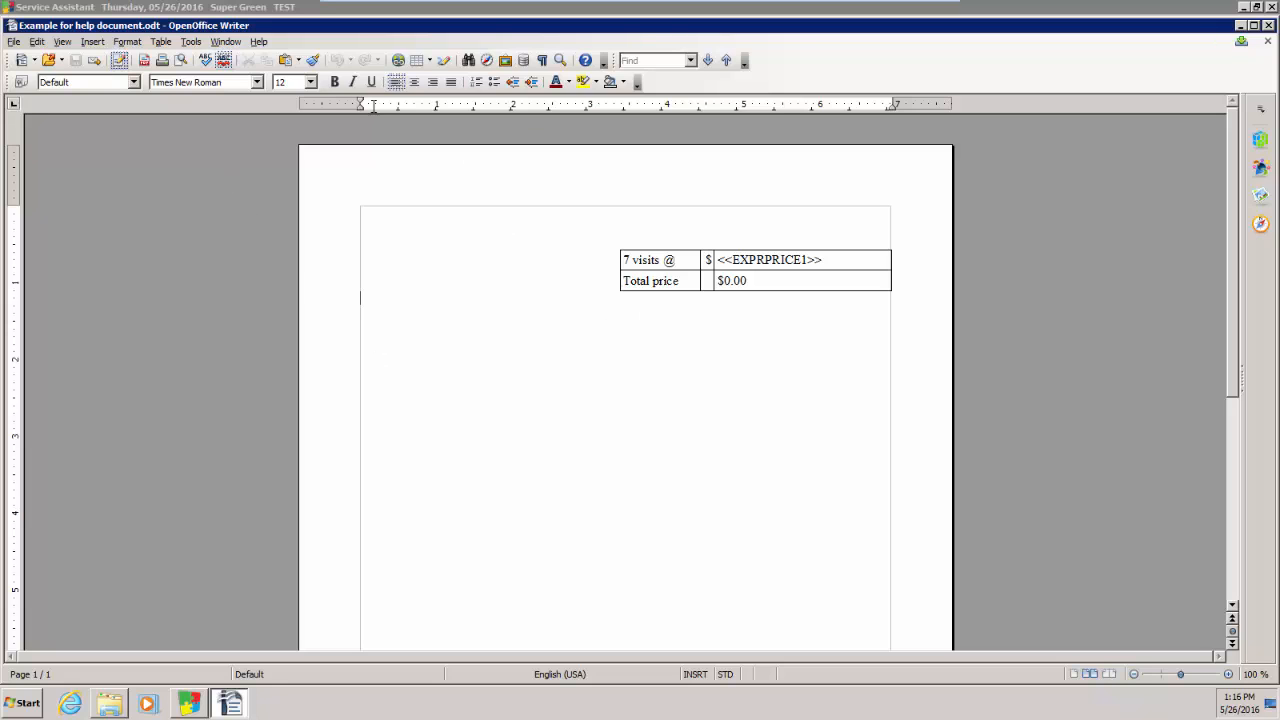
# Insert a bordered table with 2 columns and 2 rows below the existing price table, separated by a blank line.
pyautogui.click(162, 42)
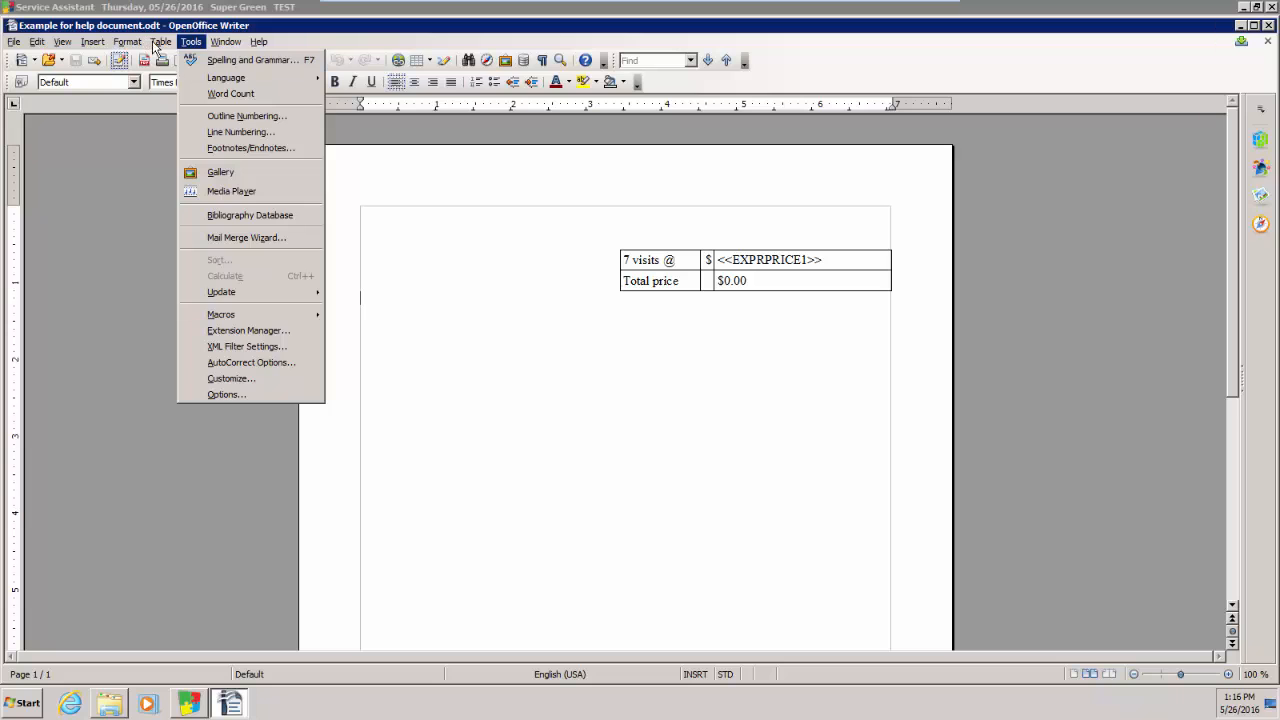
pyautogui.moveTo(180, 64)
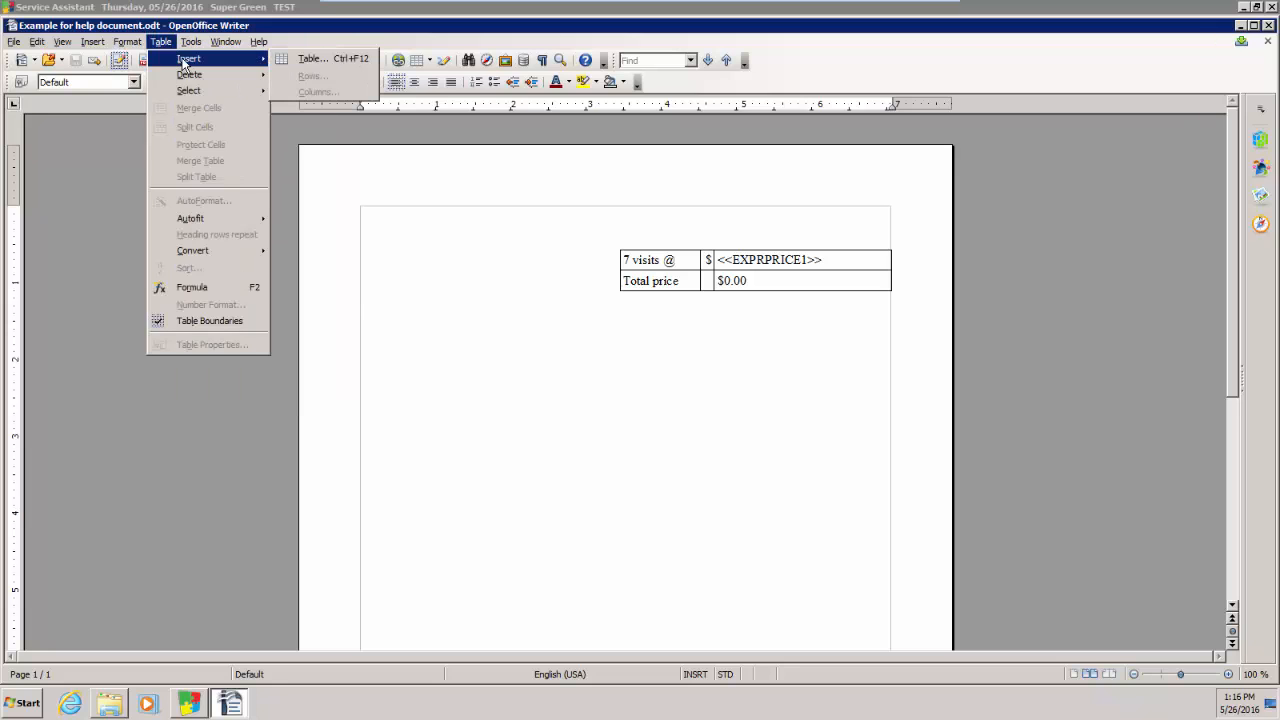
pyautogui.click(305, 59)
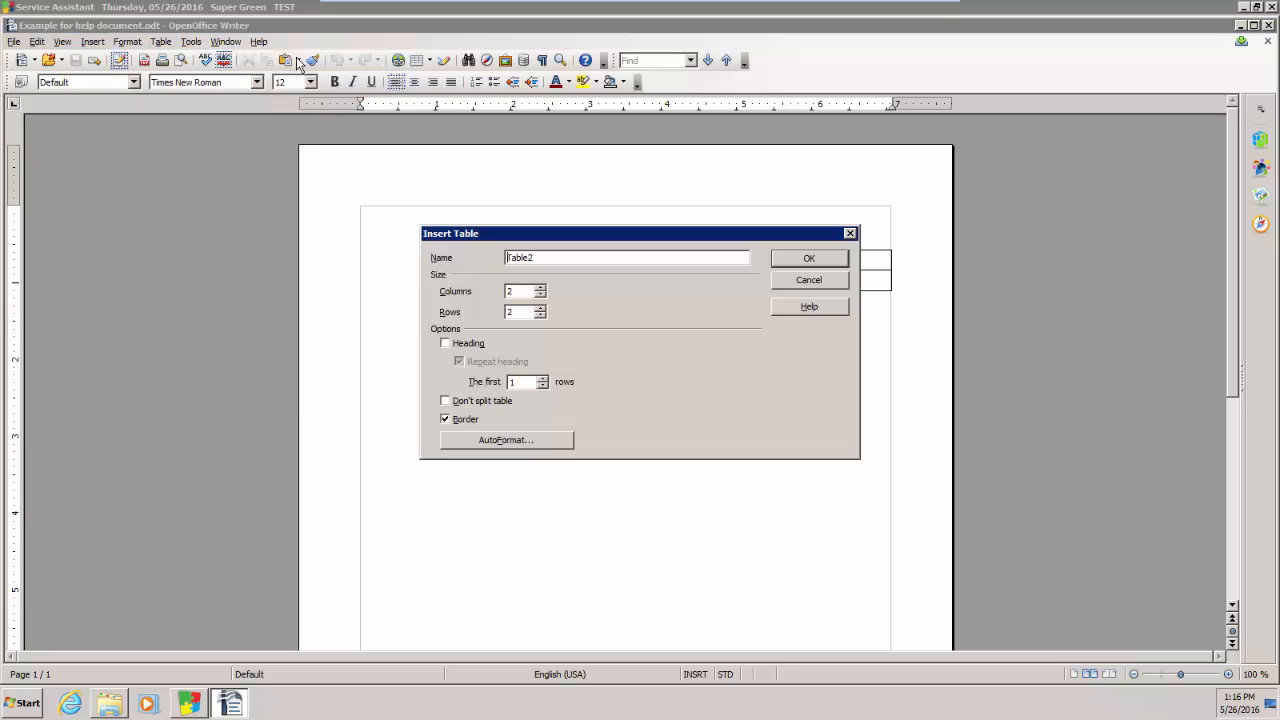
pyautogui.click(809, 260)
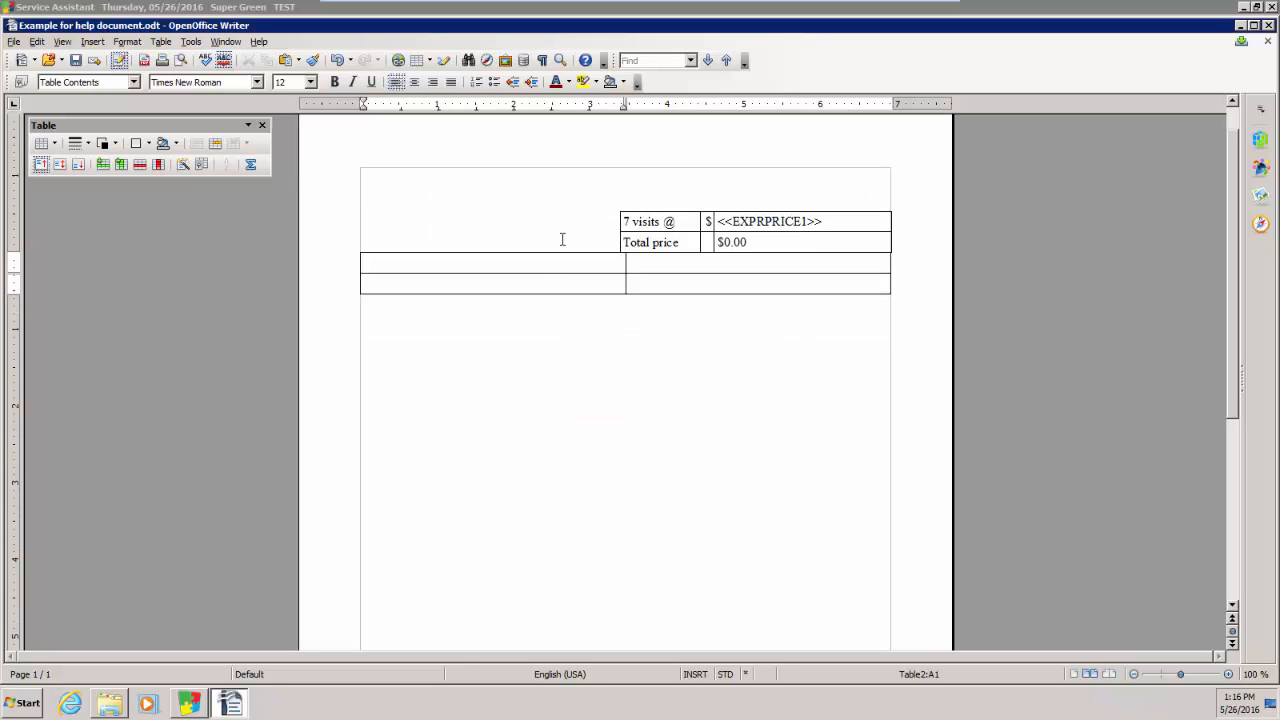
pyautogui.press('Return')
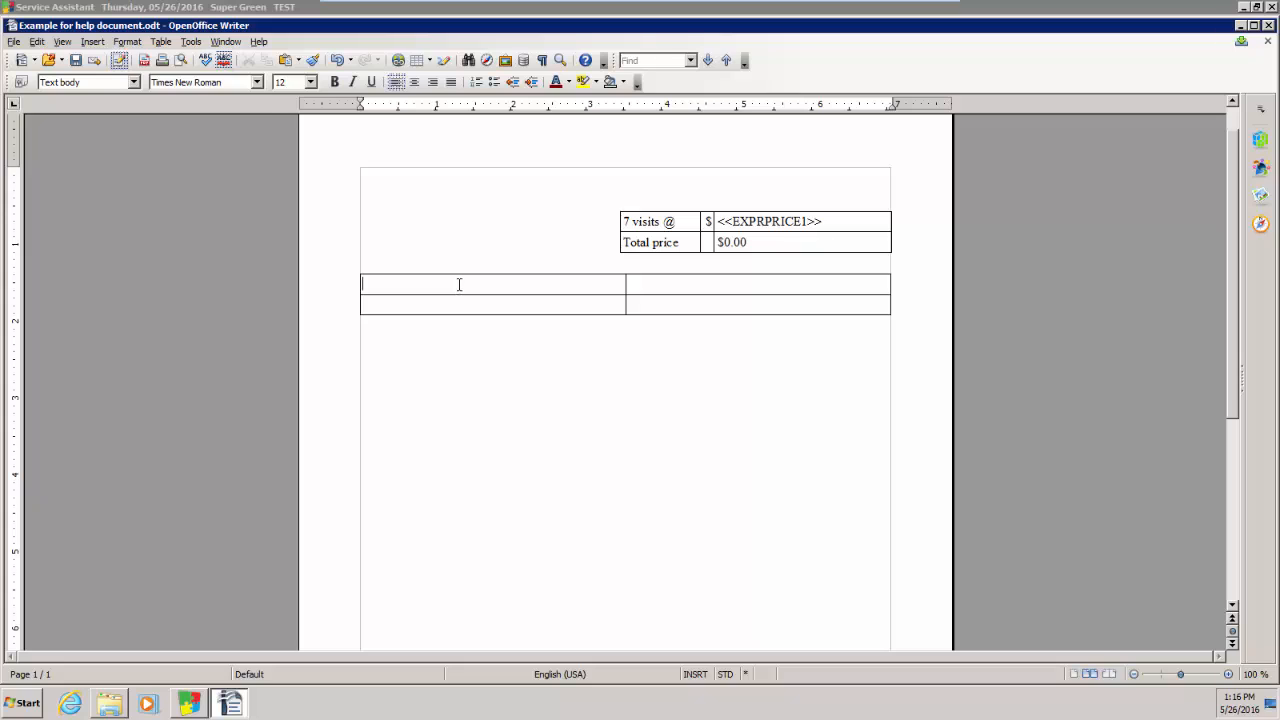
# Fill the new table's first row with "Spring Treatment" and the merge field <<EXPRPRICE1>>.
pyautogui.click(459, 284)
pyautogui.write('Spr')
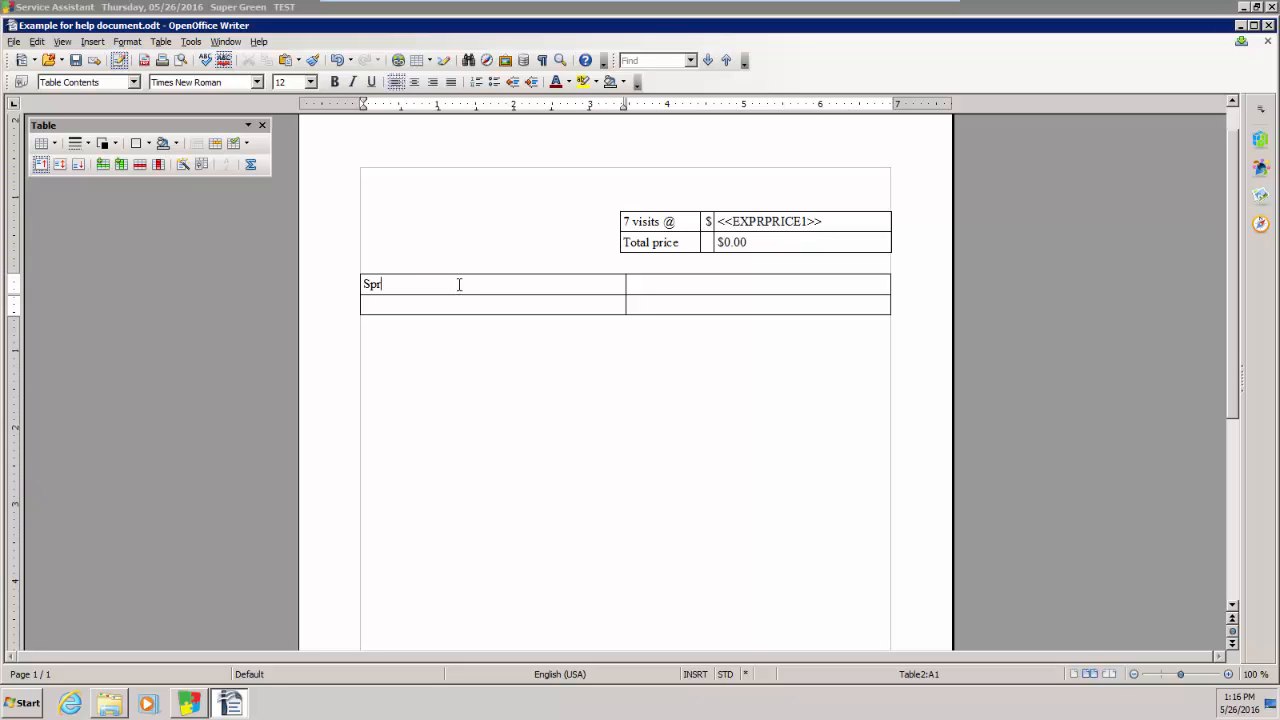
pyautogui.write('ing Treatment')
pyautogui.press('Tab')
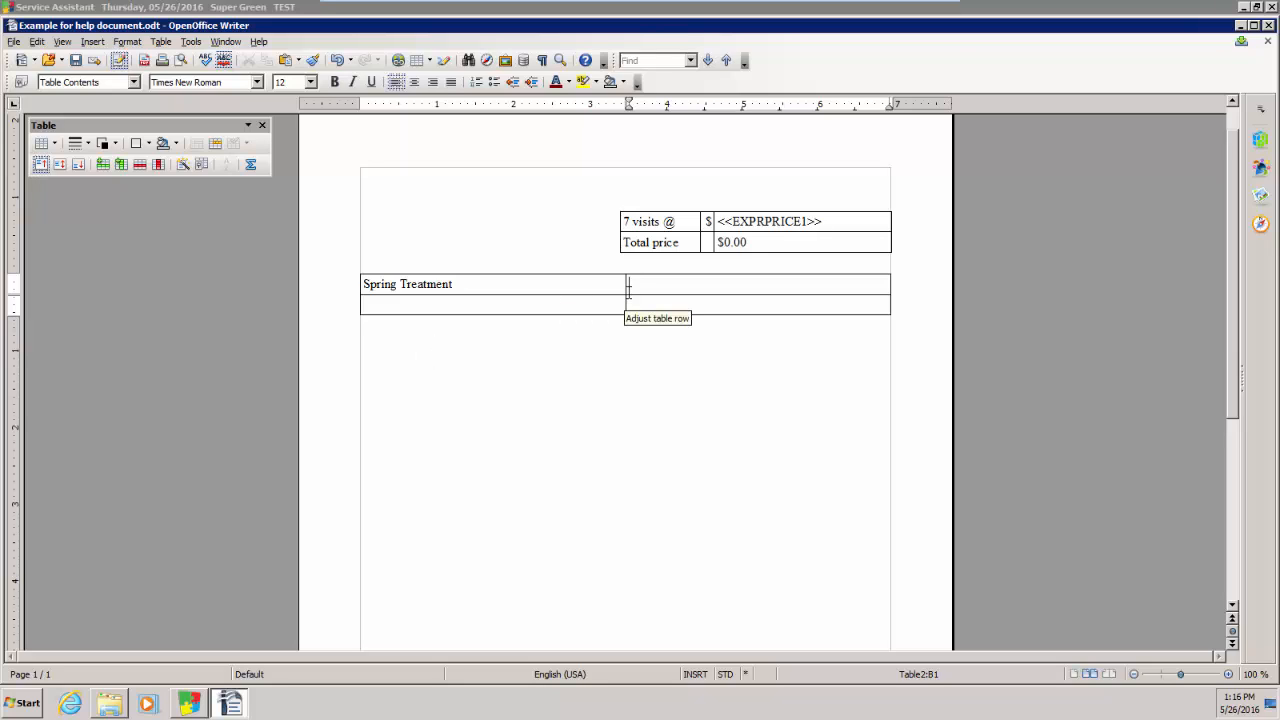
pyautogui.write('<<')
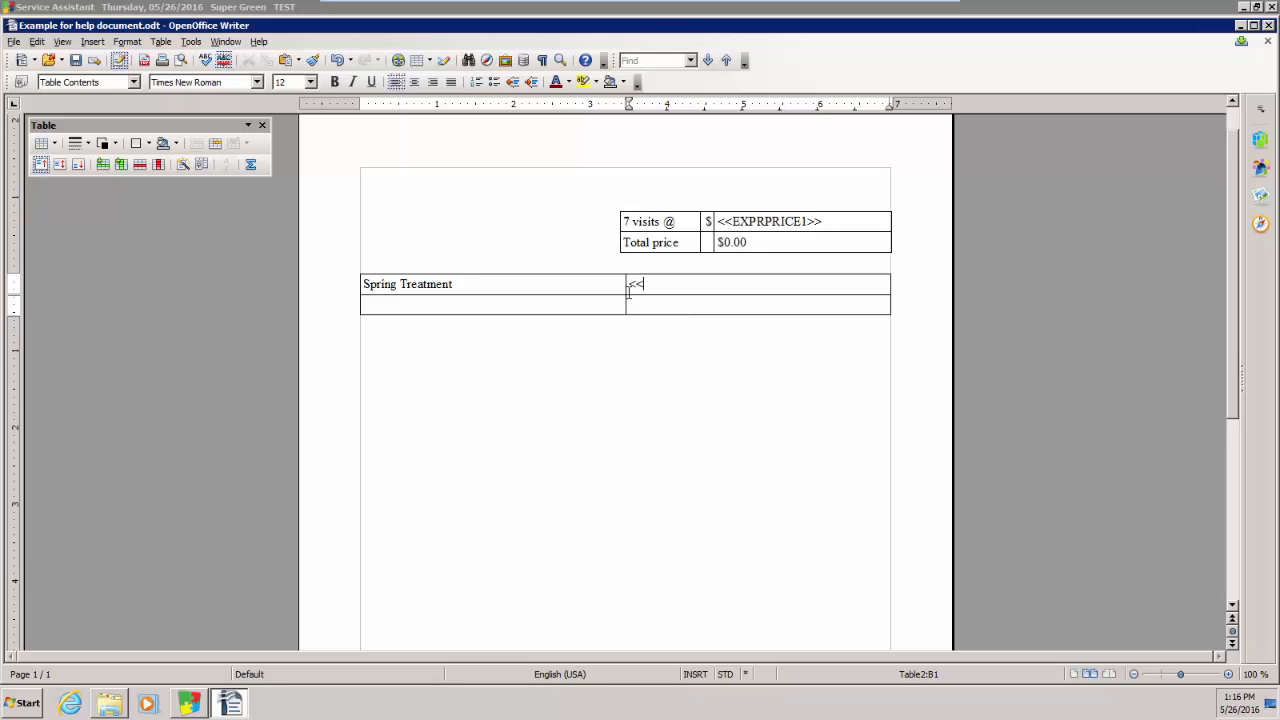
pyautogui.write('EXPRPRICE1>>')
# Start a formula in the cell below the new table's <<EXPRPRICE1>> field.
pyautogui.click(642, 309)
pyautogui.press('F2')
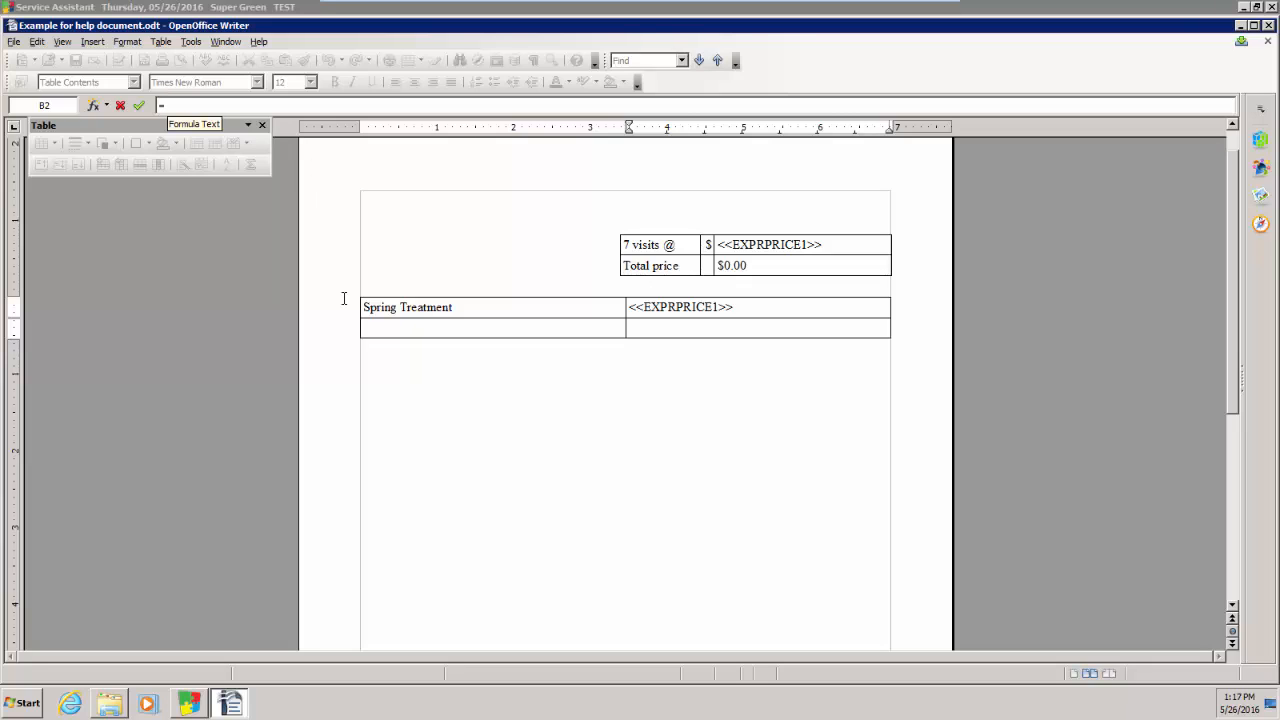
pyautogui.write('*')
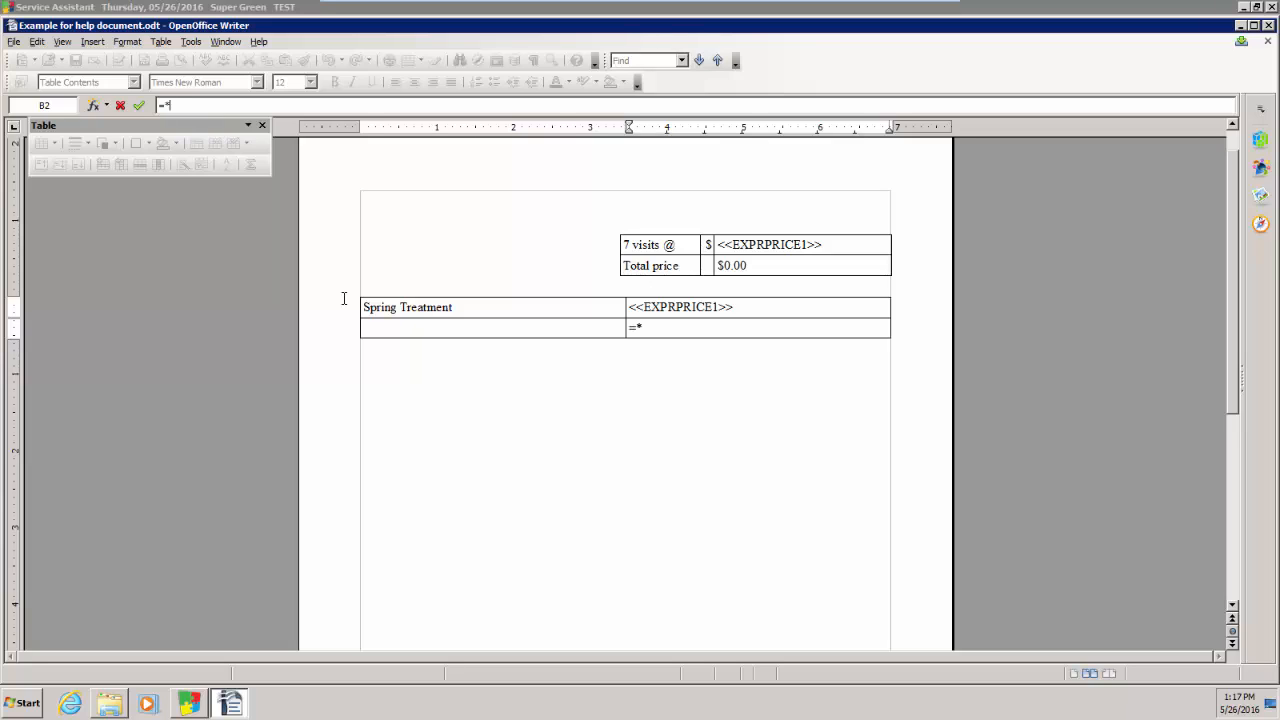
pyautogui.write('/')
pyautogui.press('BackSpace')
pyautogui.press('BackSpace')
pyautogui.press('BackSpace')
pyautogui.press('BackSpace')
# Make the formula multiply the new table's <<EXPRPRICE1>> cell by 5 and accept it.
pyautogui.click(711, 311)
pyautogui.write('*5')
pyautogui.press('Return')
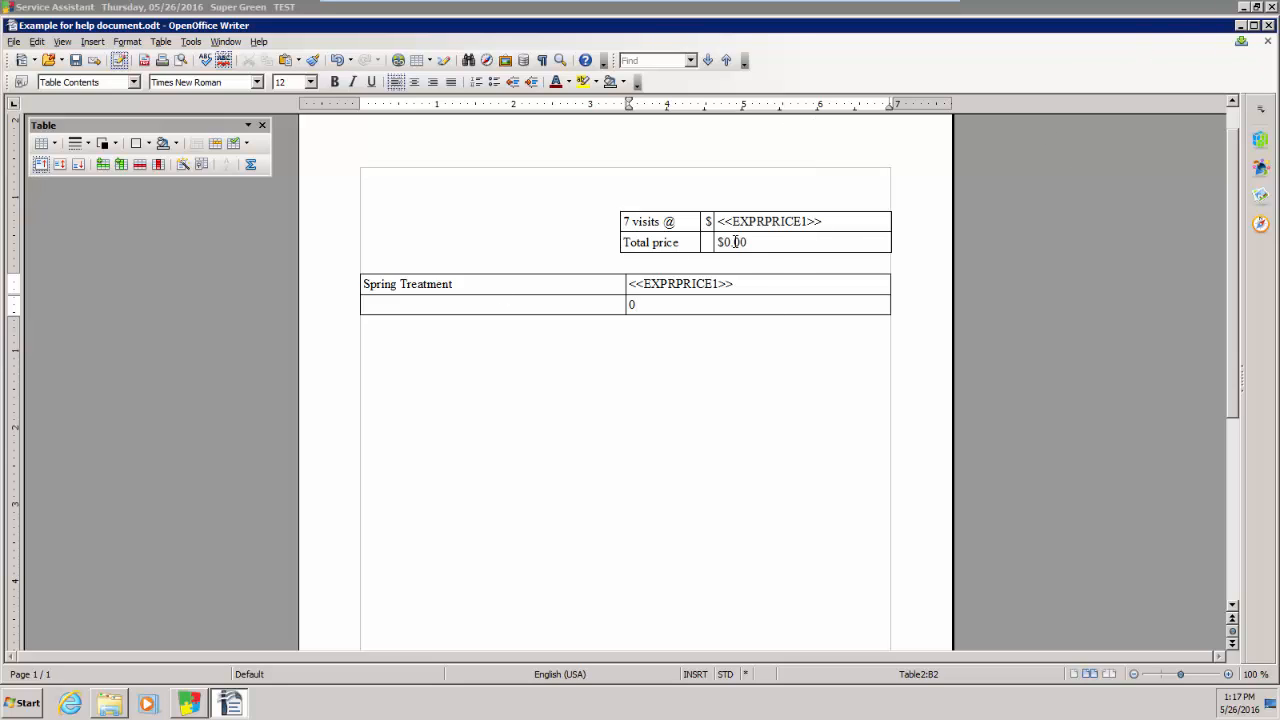
# Examine the number format settings for the total price cell, and leave them without applying changes.
pyautogui.moveTo(720, 242)
pyautogui.rightClick(726, 238)
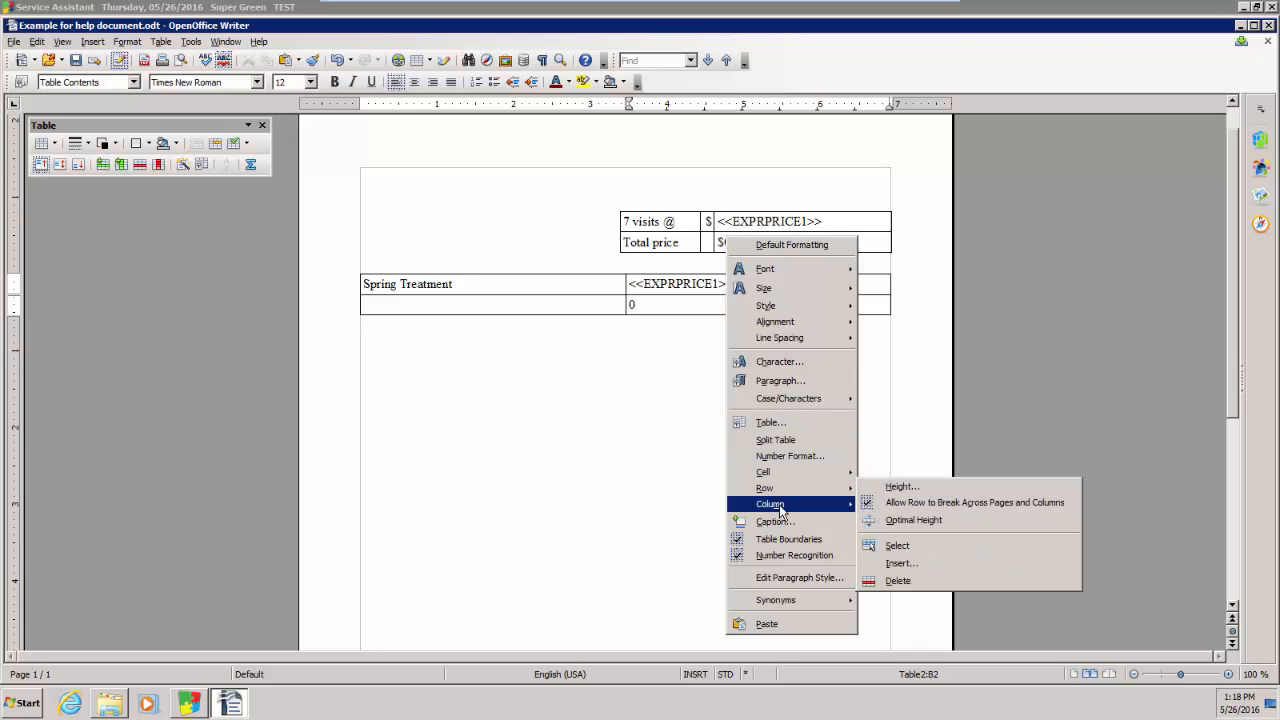
pyautogui.moveTo(781, 510)
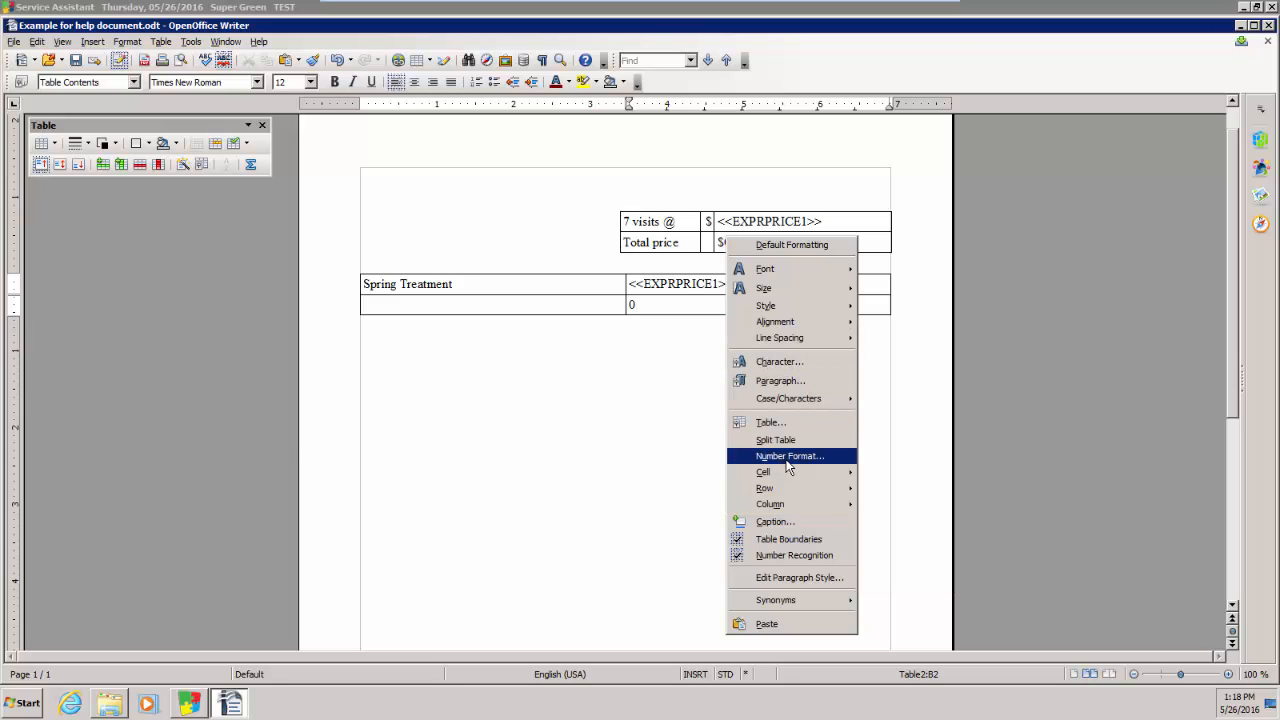
pyautogui.click(789, 462)
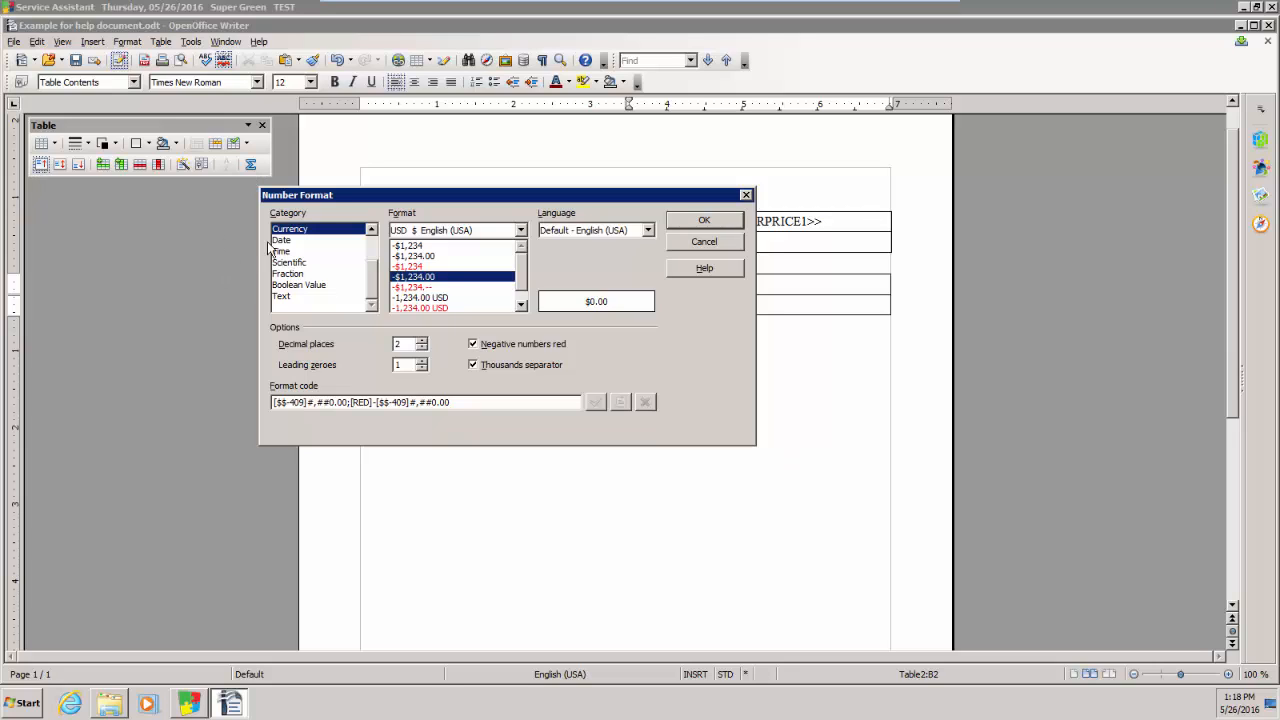
pyautogui.click(734, 243)
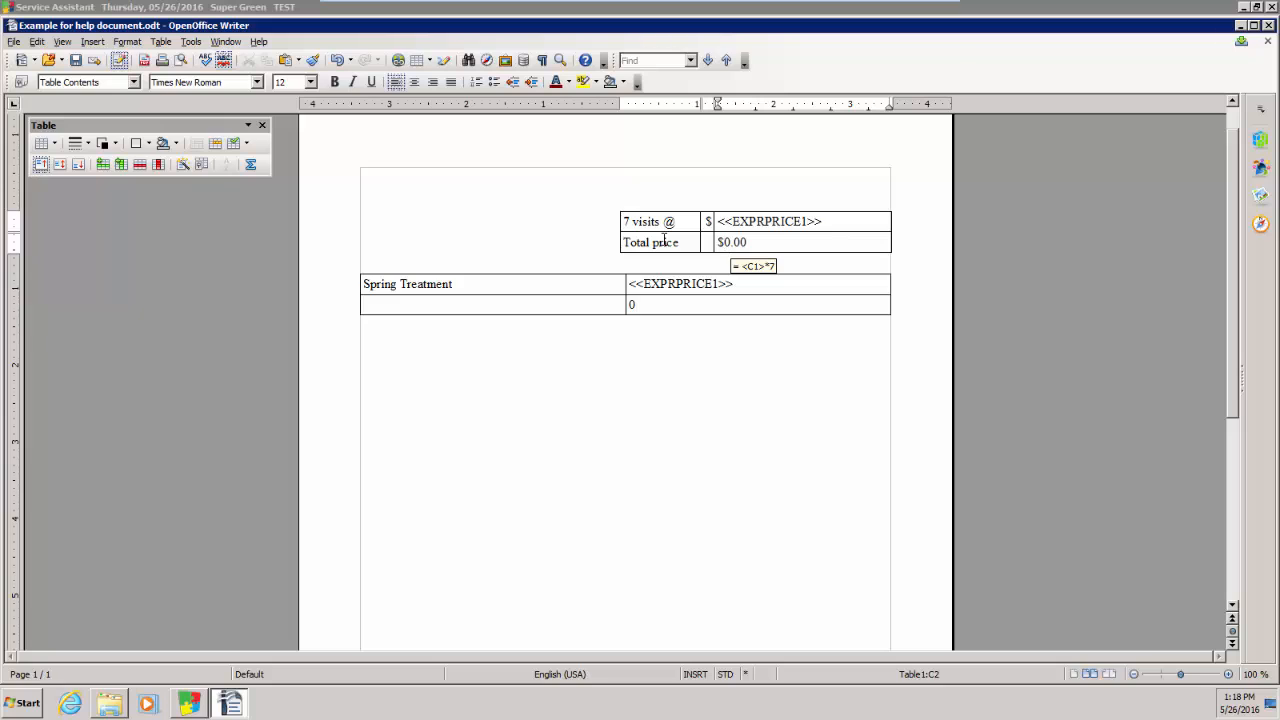
# Close the example document and save its changes.
pyautogui.click(1268, 27)
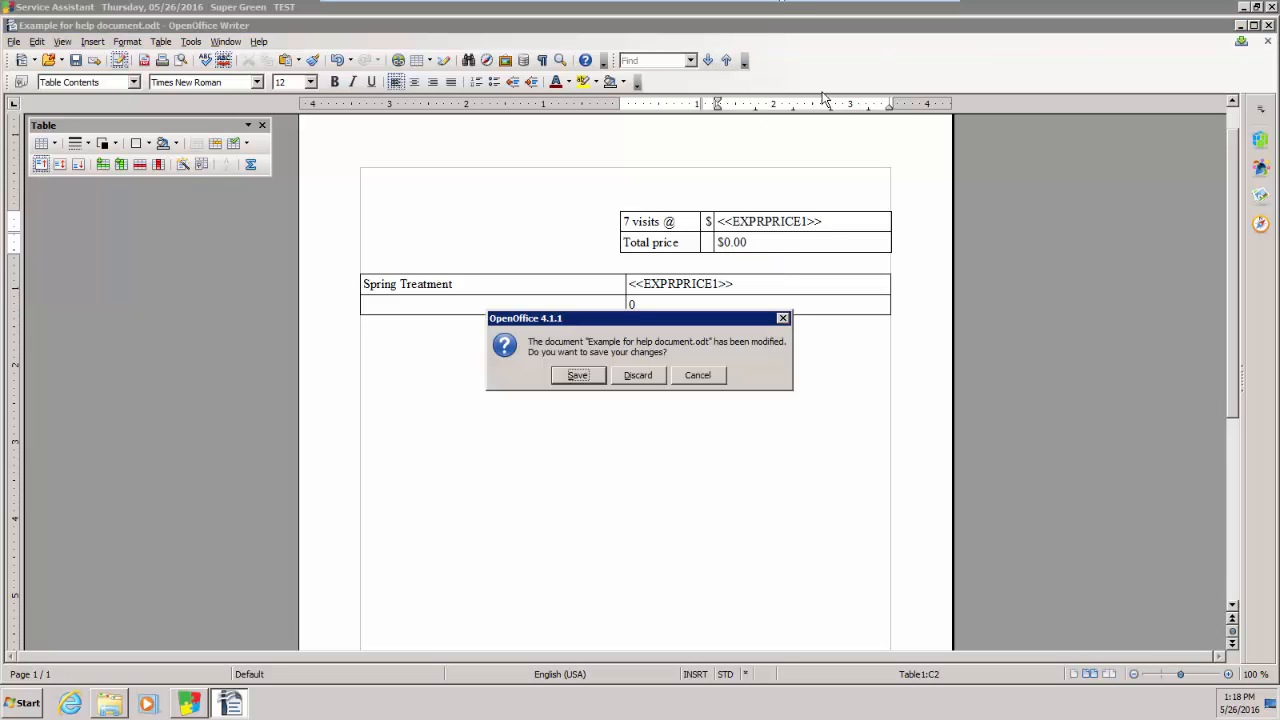
pyautogui.click(577, 378)
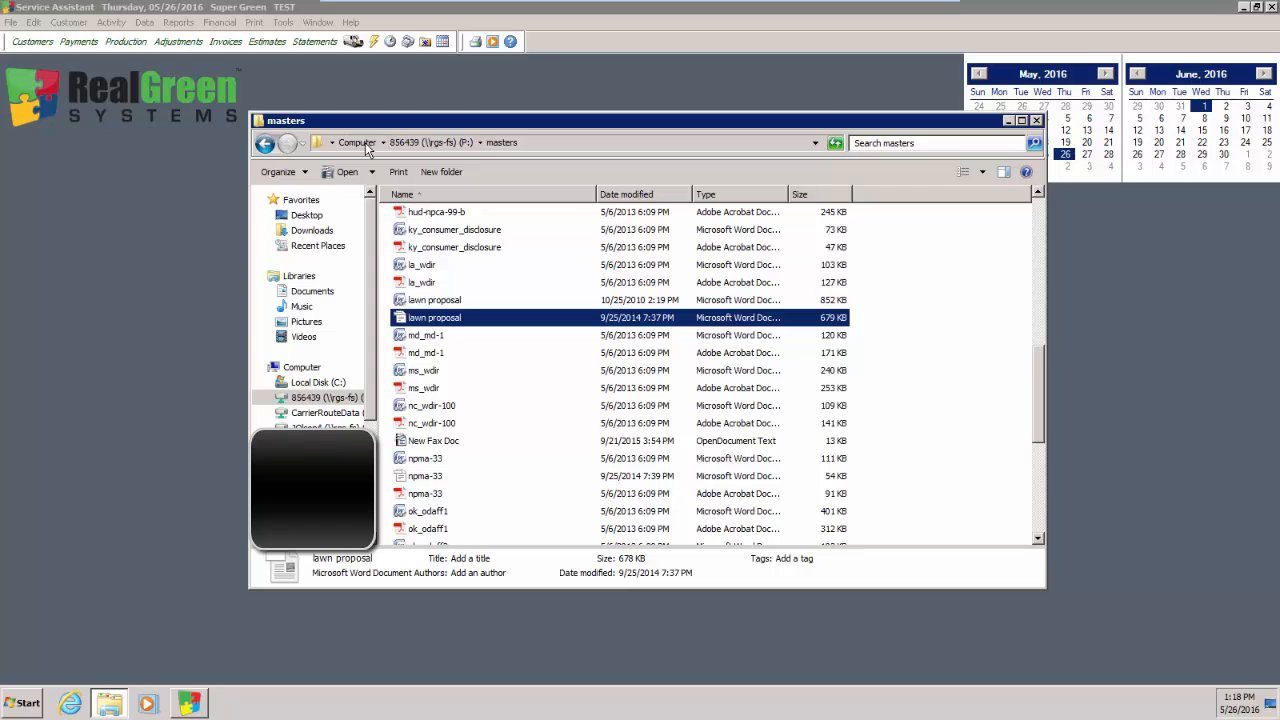
# Browse from Computer through the P: network drive to the masters folder to check the template location, and close the folder window.
pyautogui.click(303, 370)
pyautogui.click(450, 344)
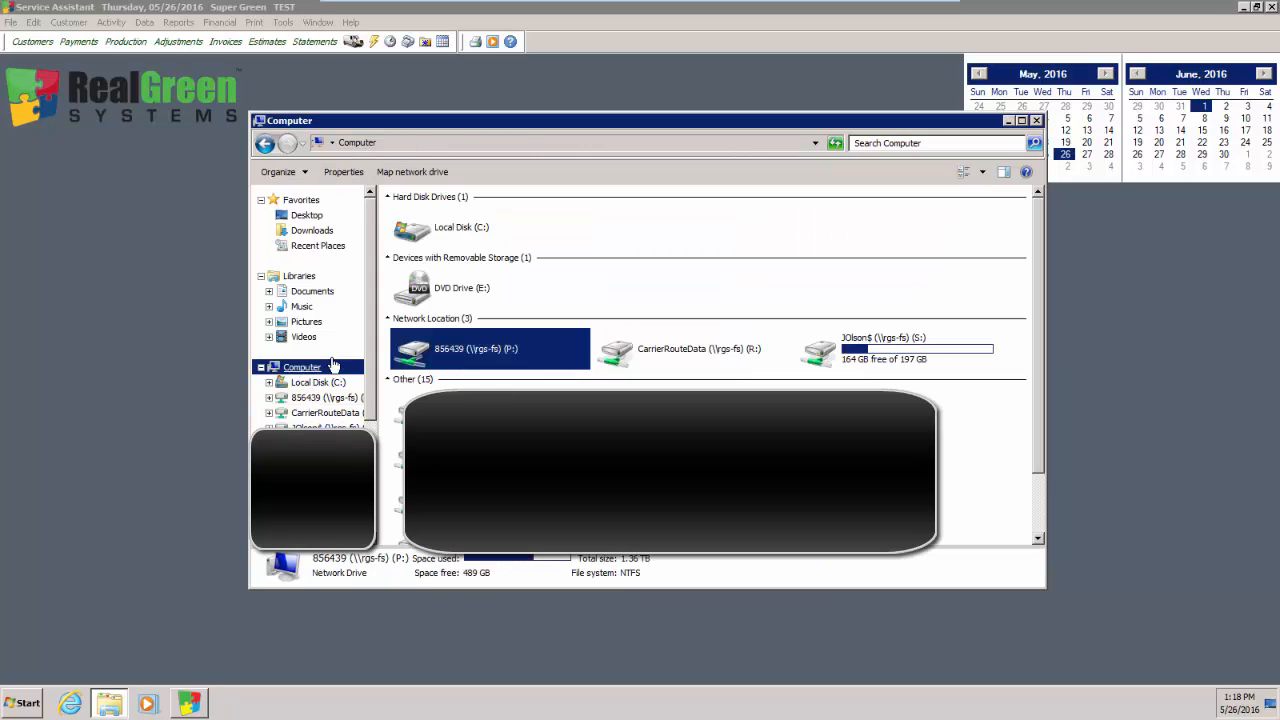
pyautogui.doubleClick(452, 344)
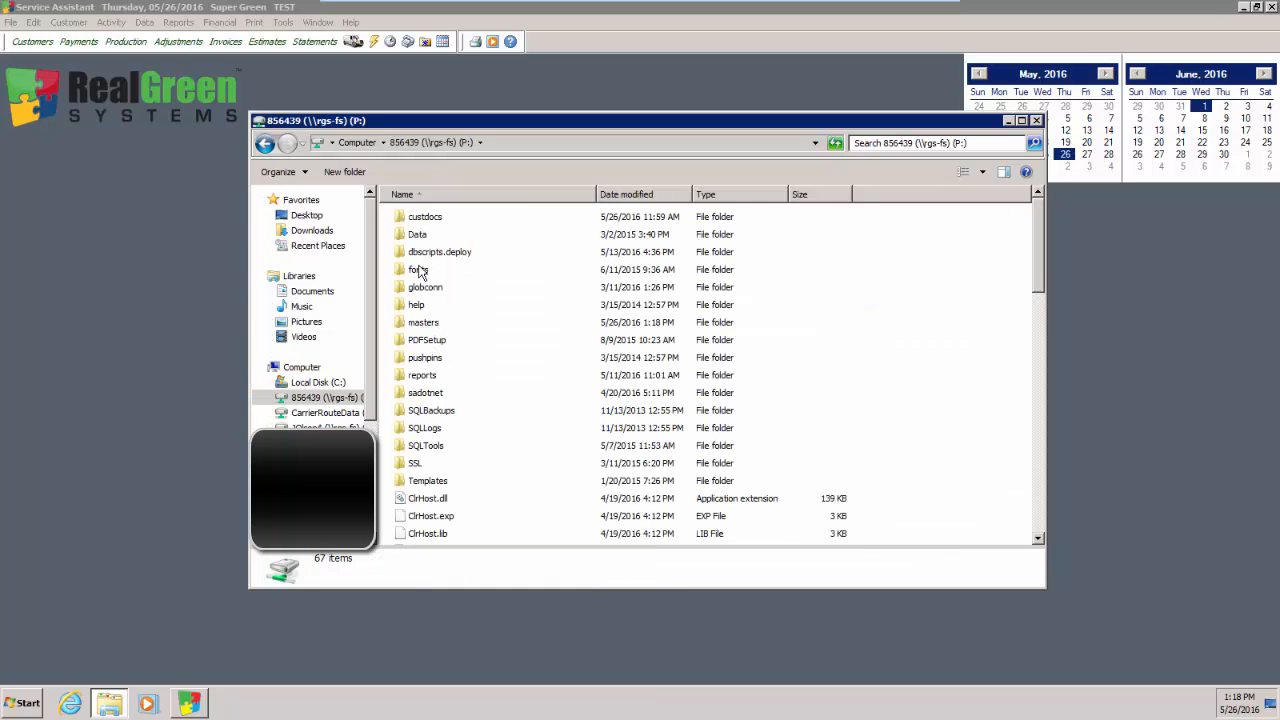
pyautogui.doubleClick(424, 324)
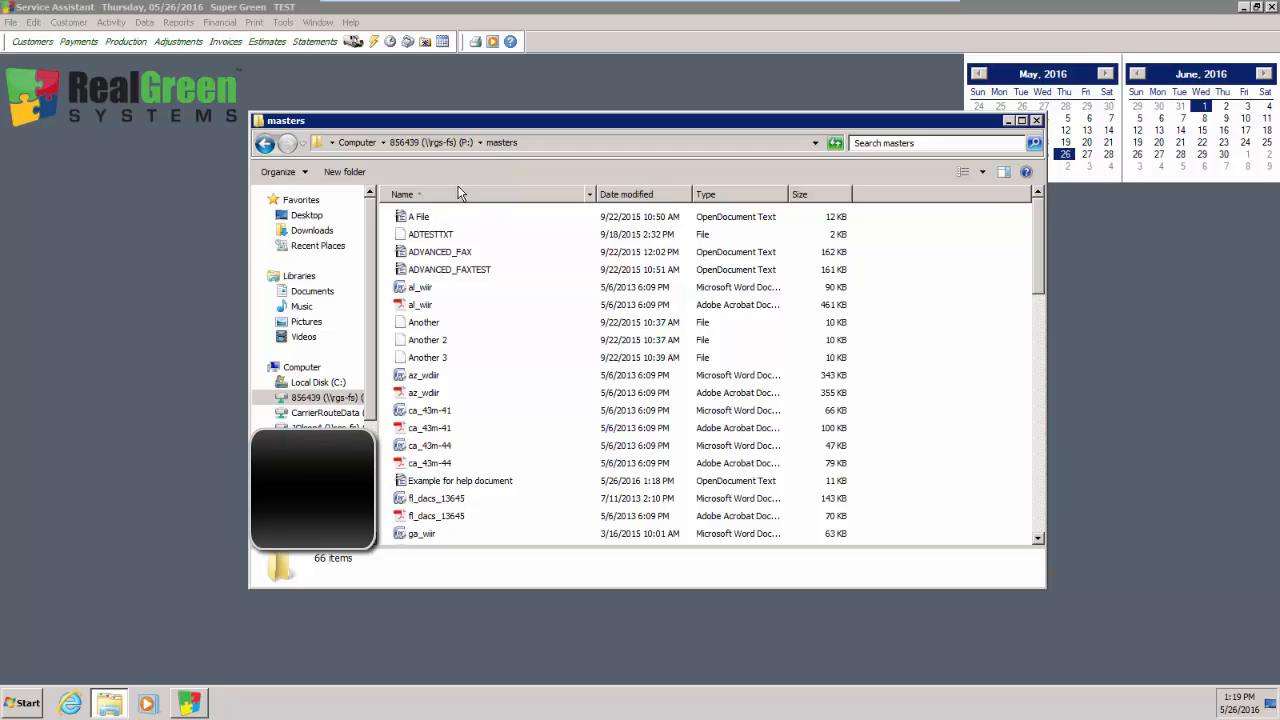
pyautogui.click(1038, 120)
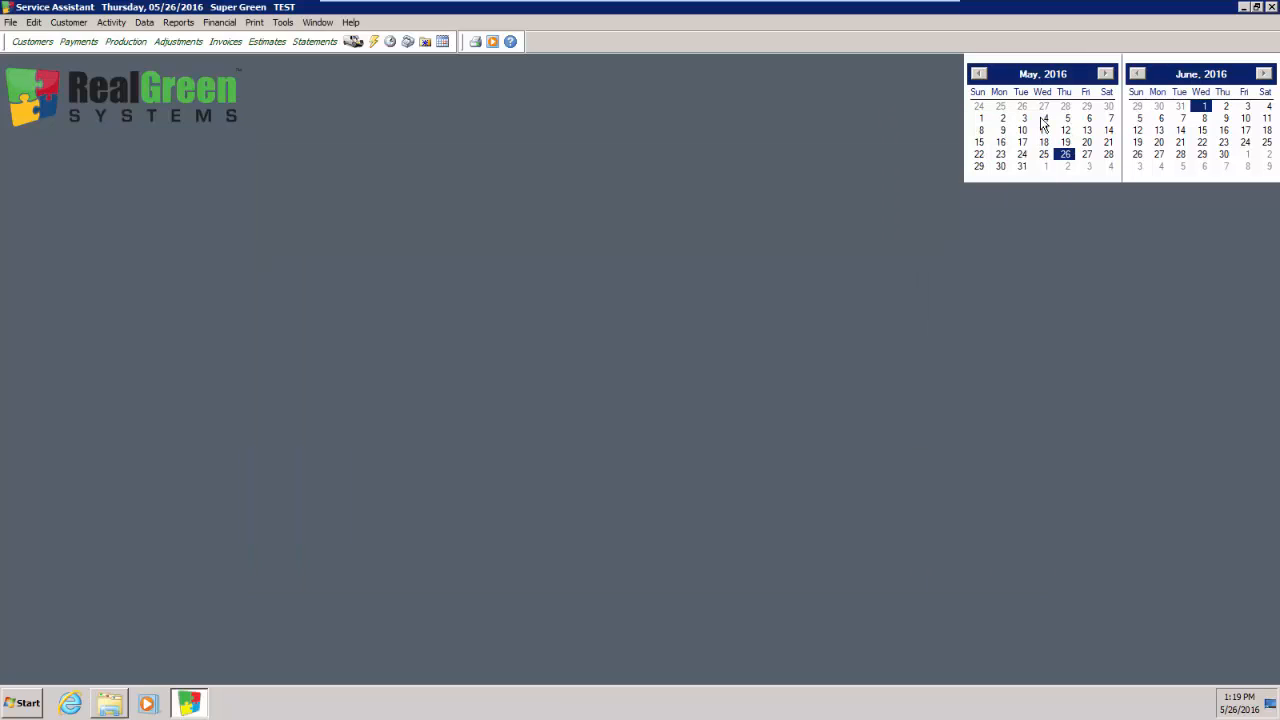
# Open the customer records, go to the test customer's account, and dismiss the missing e-mail reminder.
pyautogui.click(38, 42)
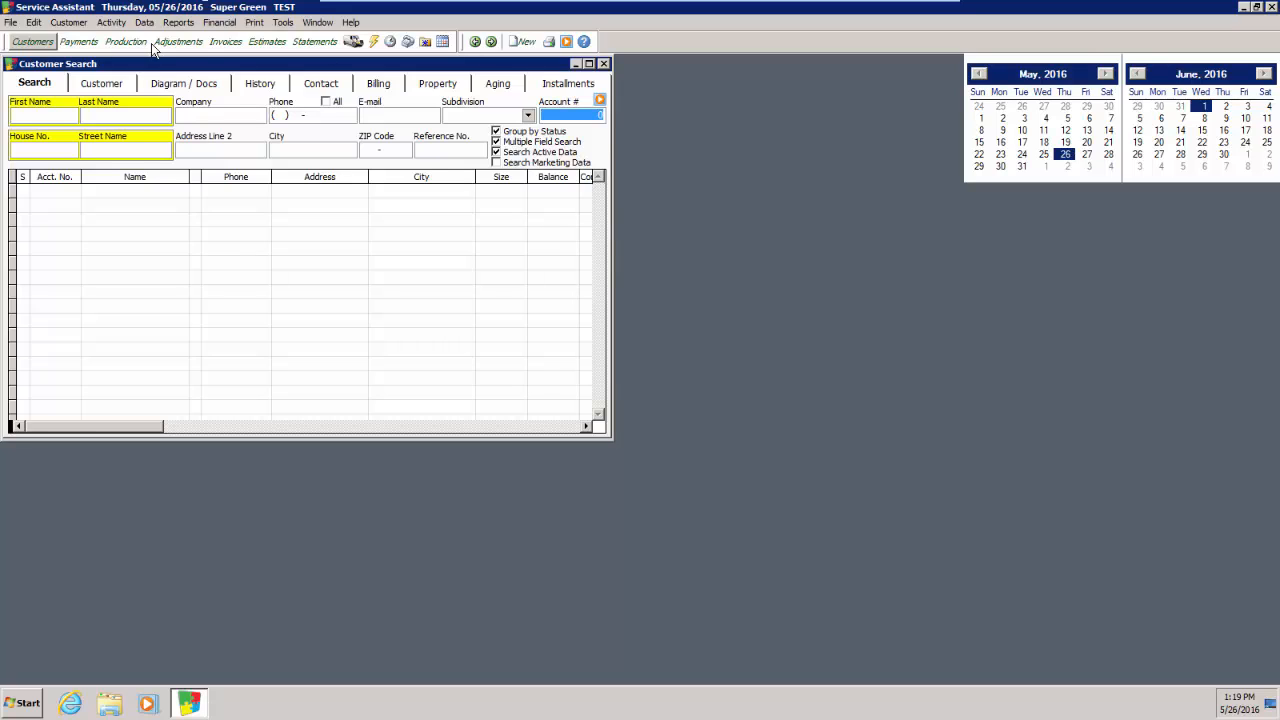
pyautogui.click(477, 43)
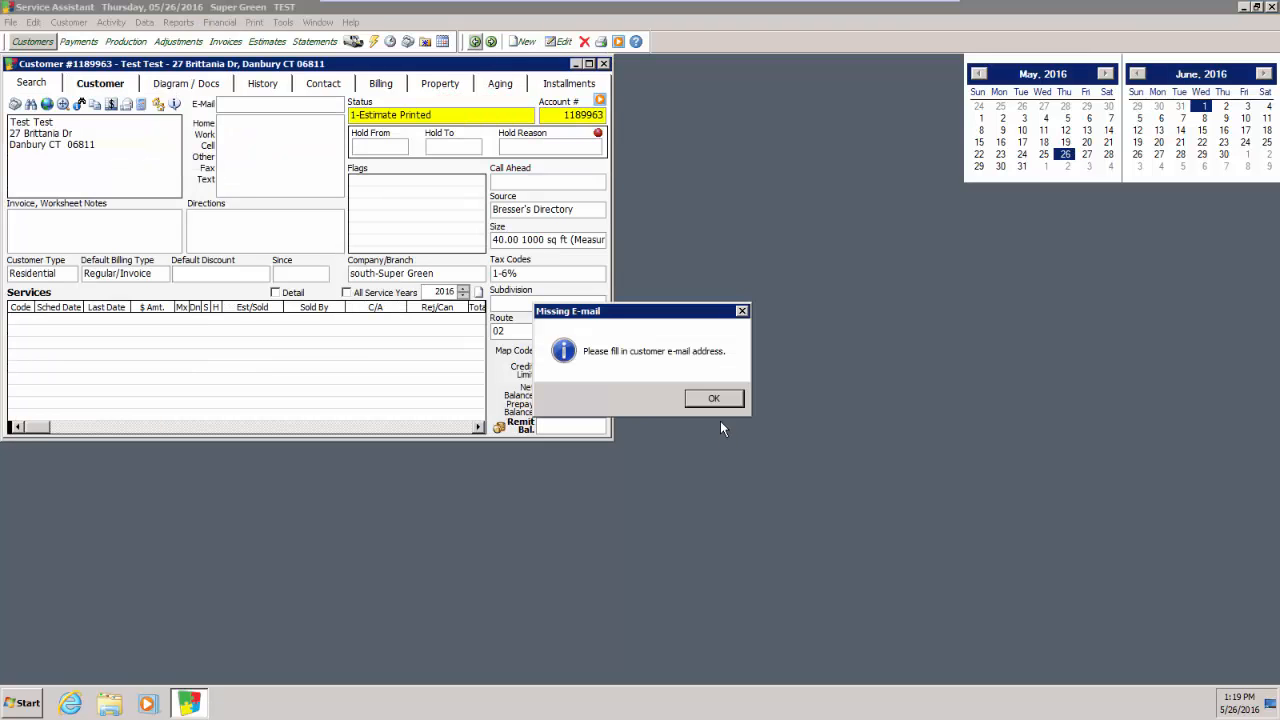
pyautogui.click(714, 402)
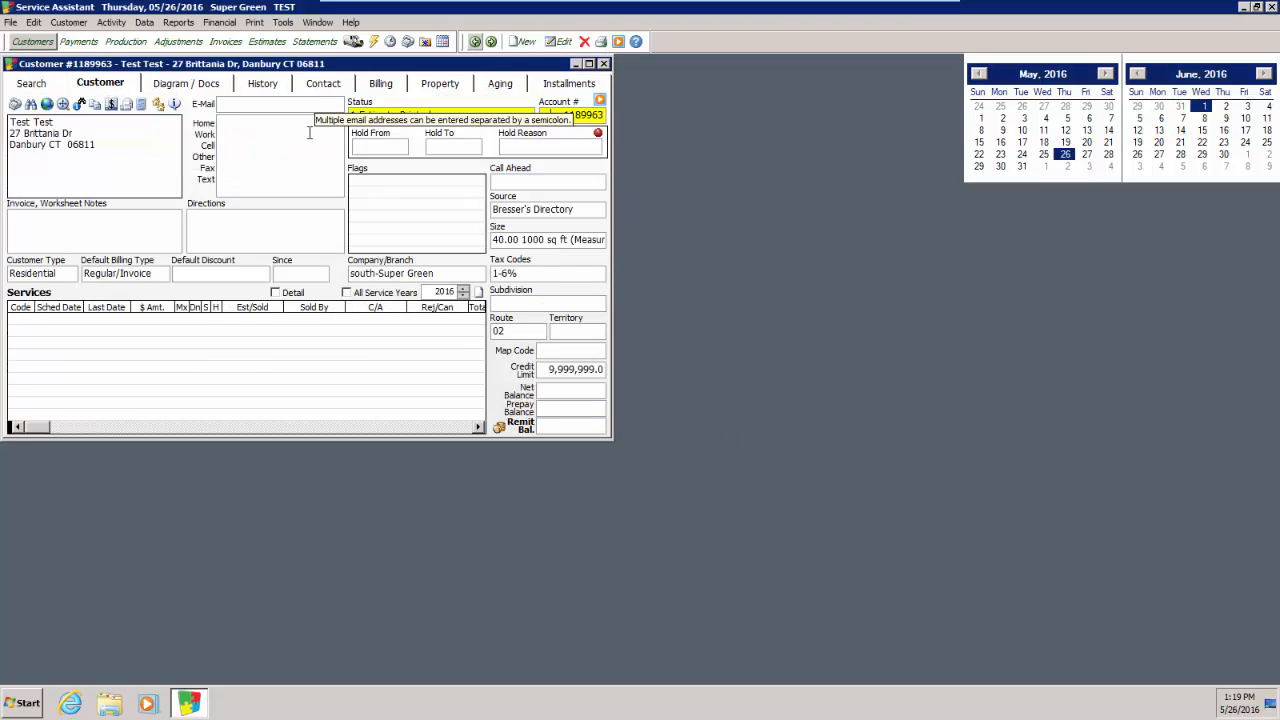
# Start creating a linked document from the test customer's document records, continuing without an embedded picture.
pyautogui.click(218, 86)
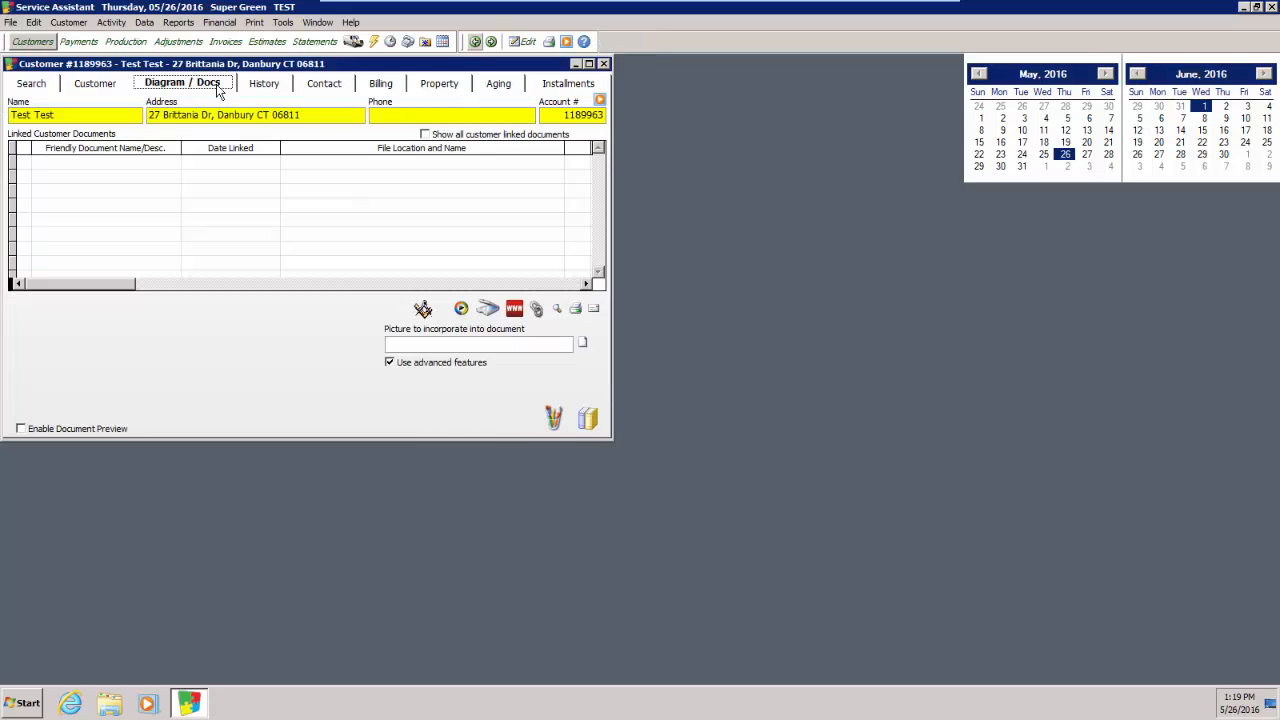
pyautogui.click(582, 343)
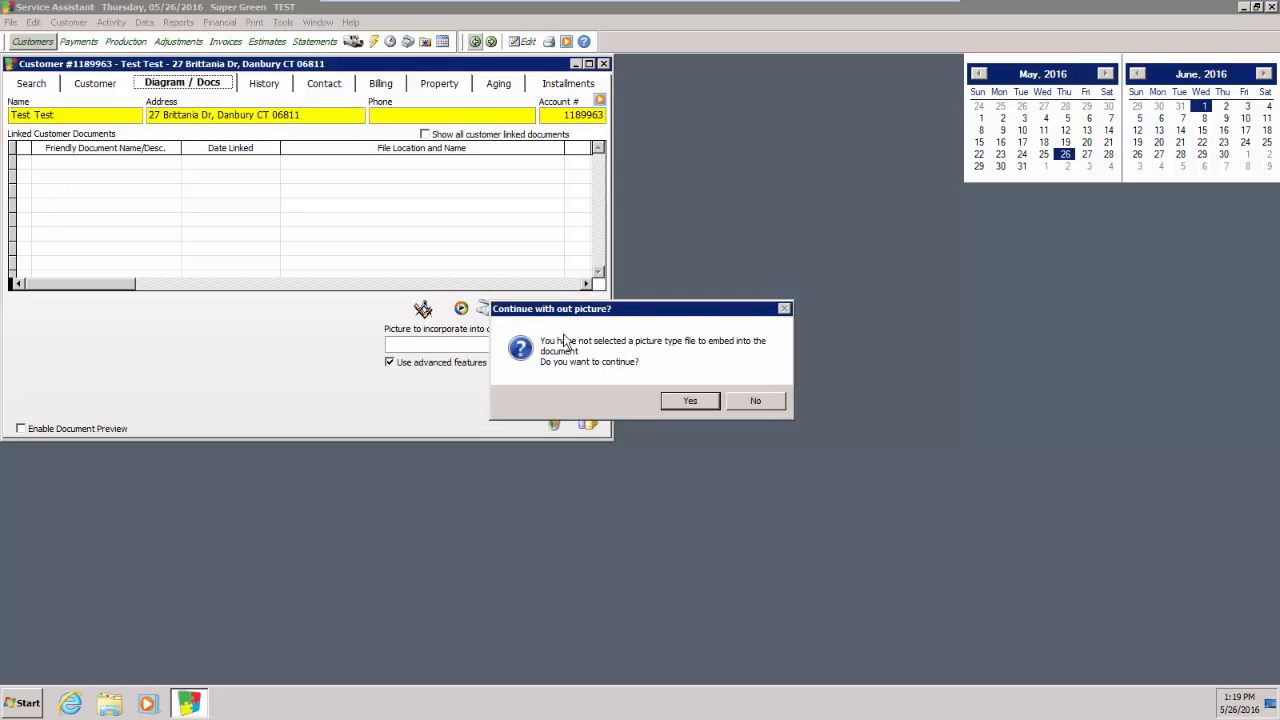
pyautogui.click(674, 401)
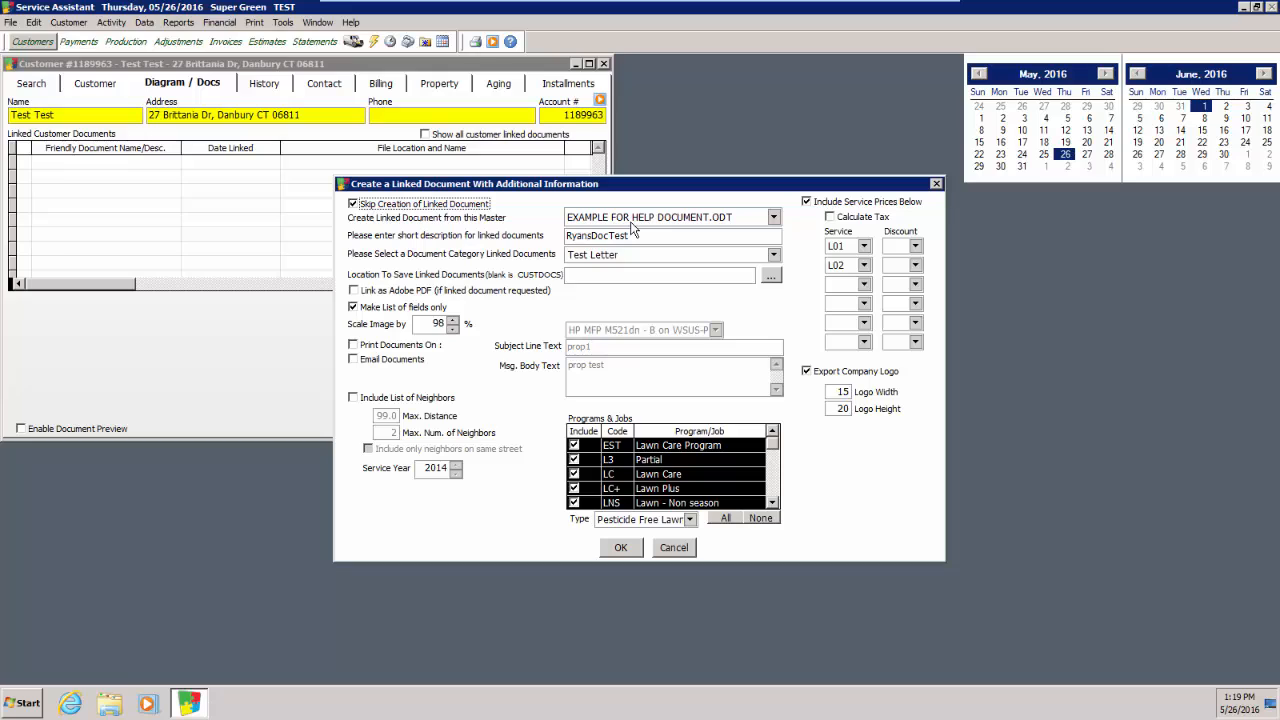
# Turn off the fields-only list, turn on linking as Adobe PDF, and stop skipping creation of the linked document.
pyautogui.click(352, 306)
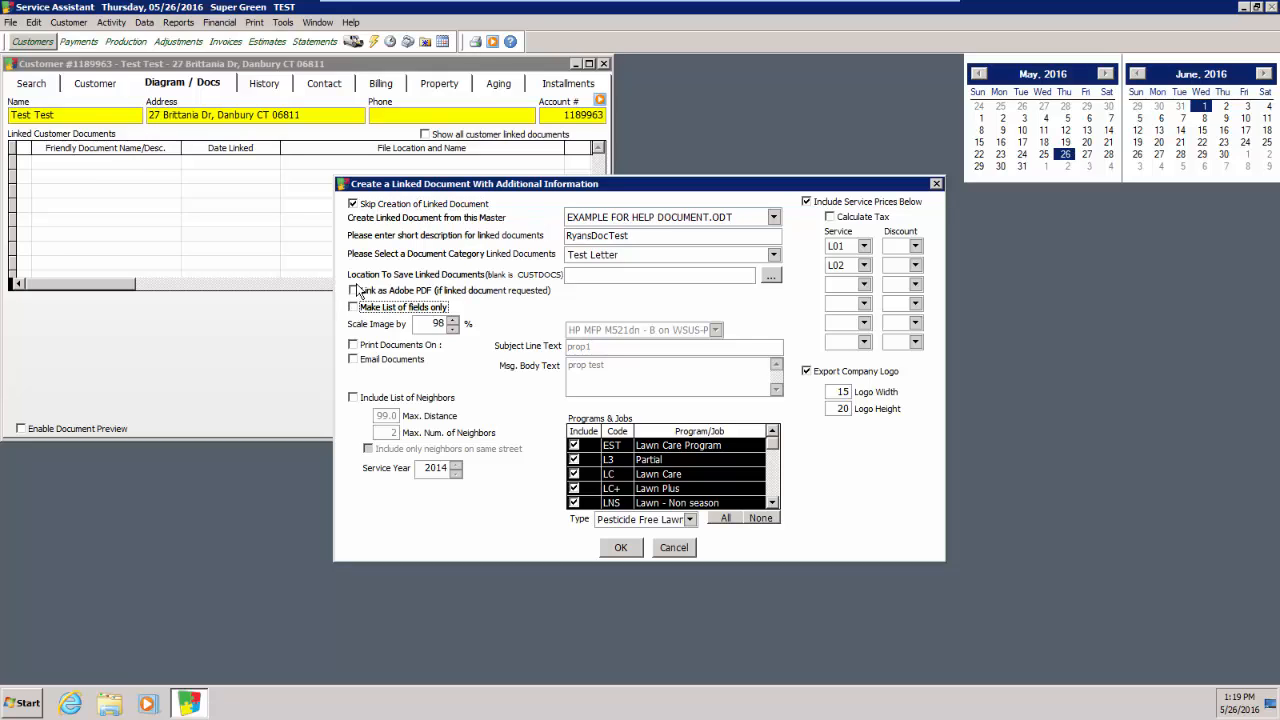
pyautogui.click(353, 290)
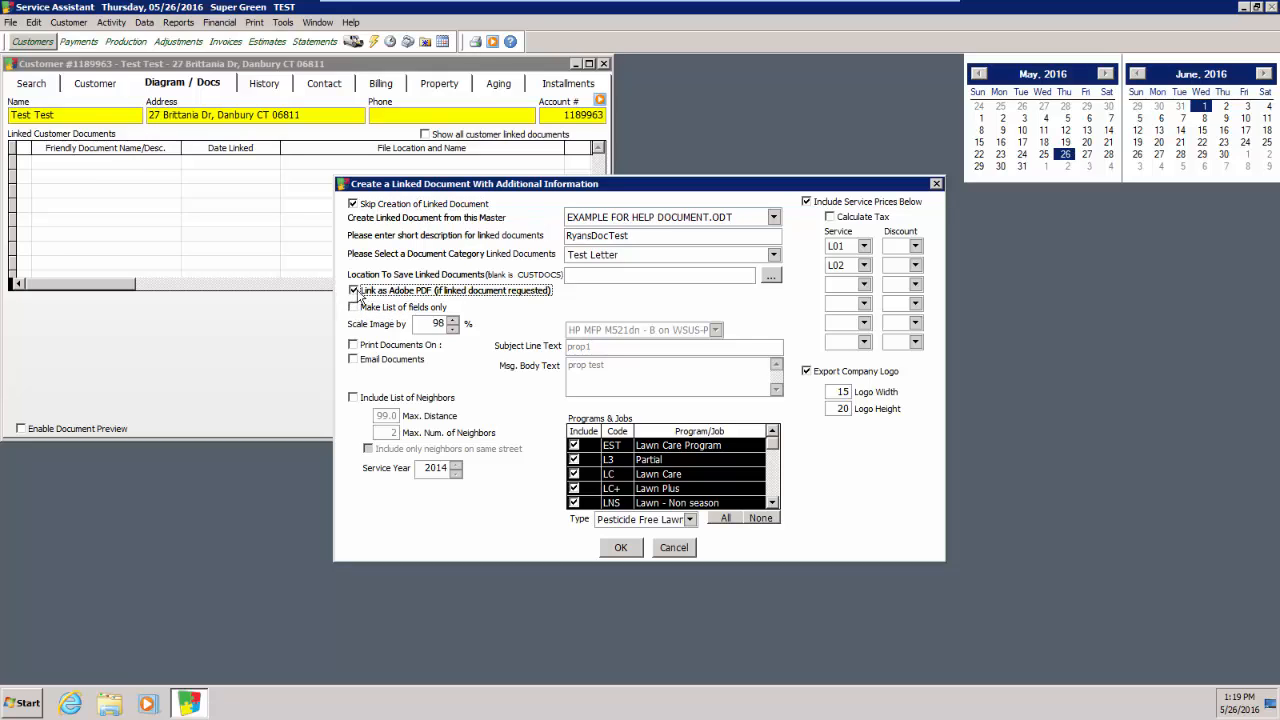
pyautogui.click(353, 204)
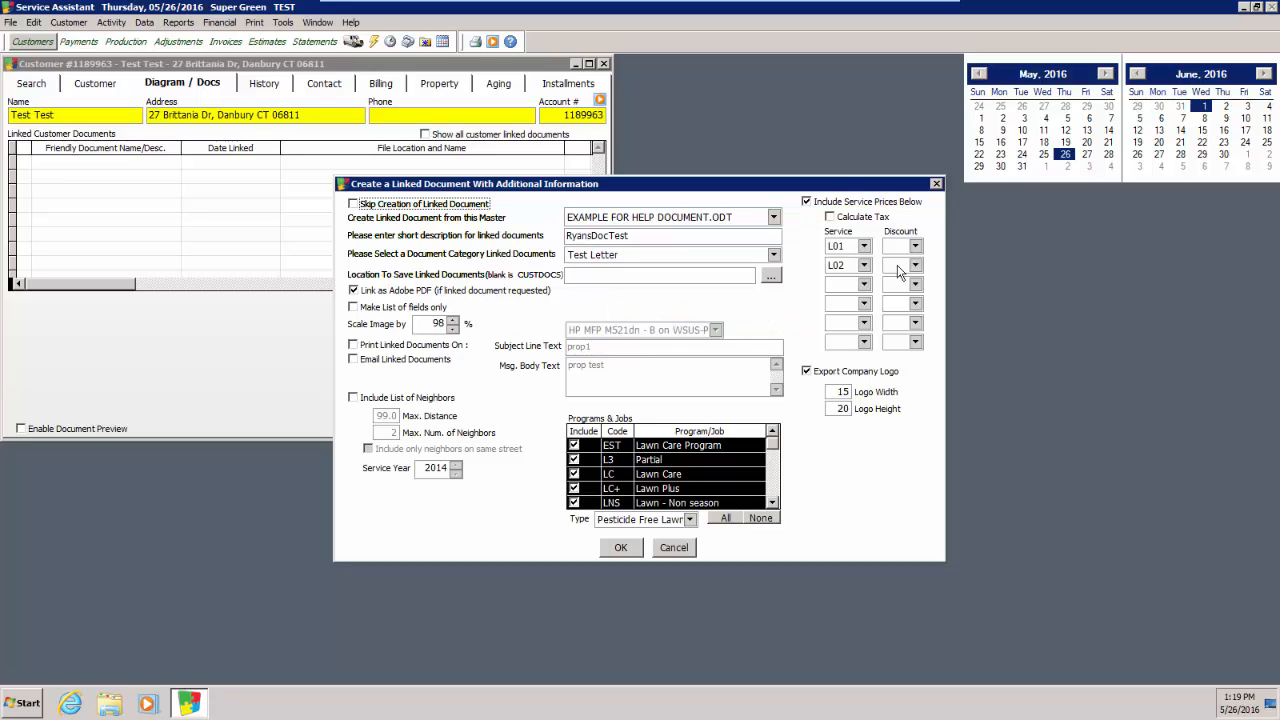
# Clear the second service entry, create the linked document from the EXAMPLE FOR HELP DOCUMENT.ODT master, and dismiss the completion notice.
pyautogui.click(834, 266)
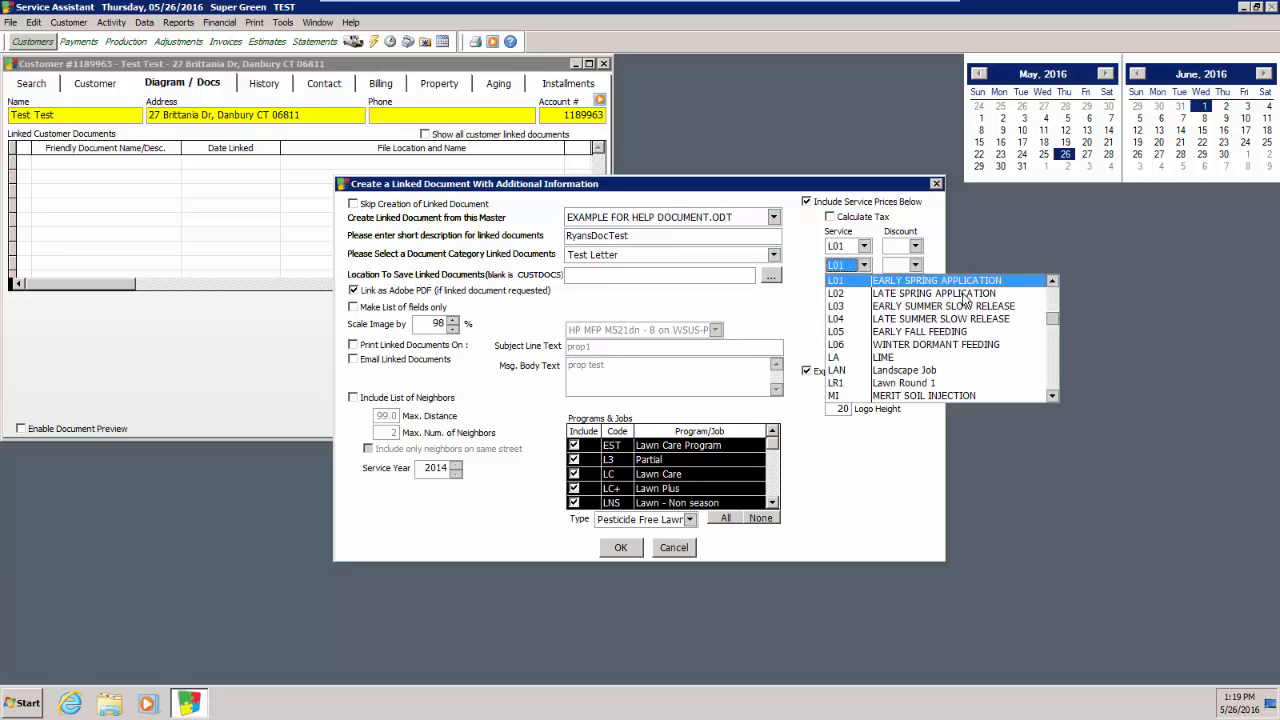
pyautogui.scroll(5, 985, 300)
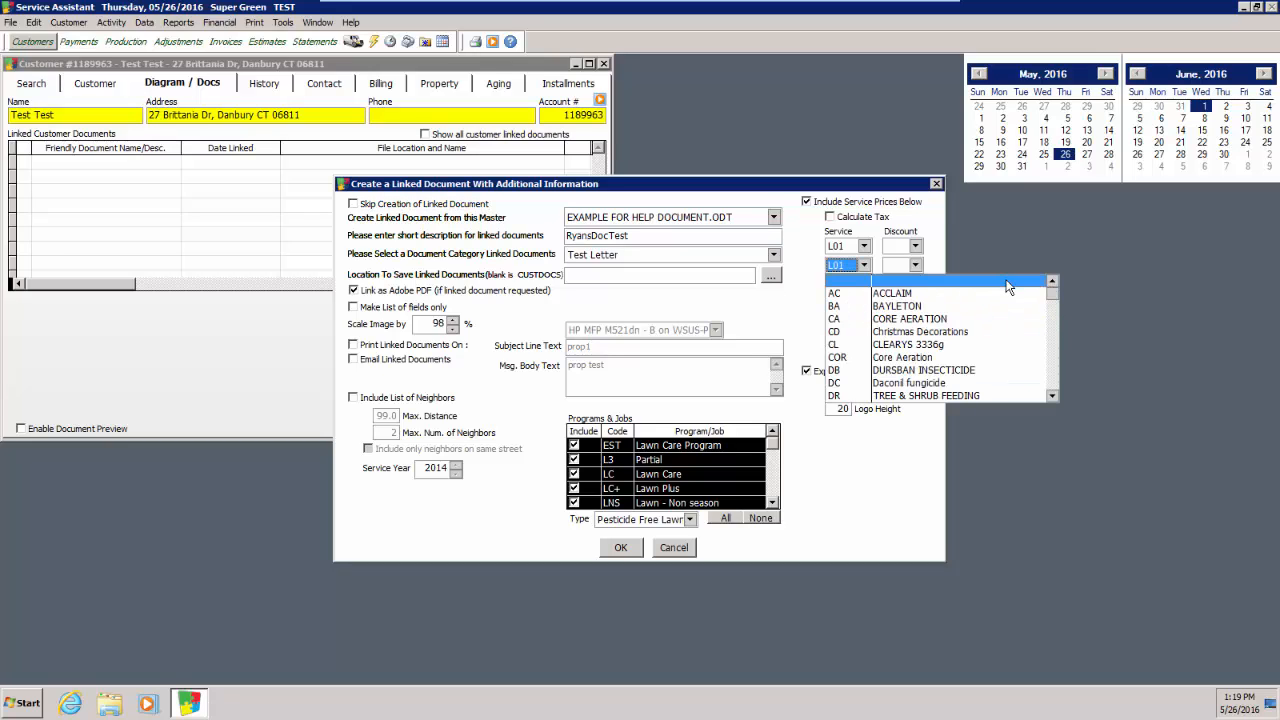
pyautogui.click(1008, 285)
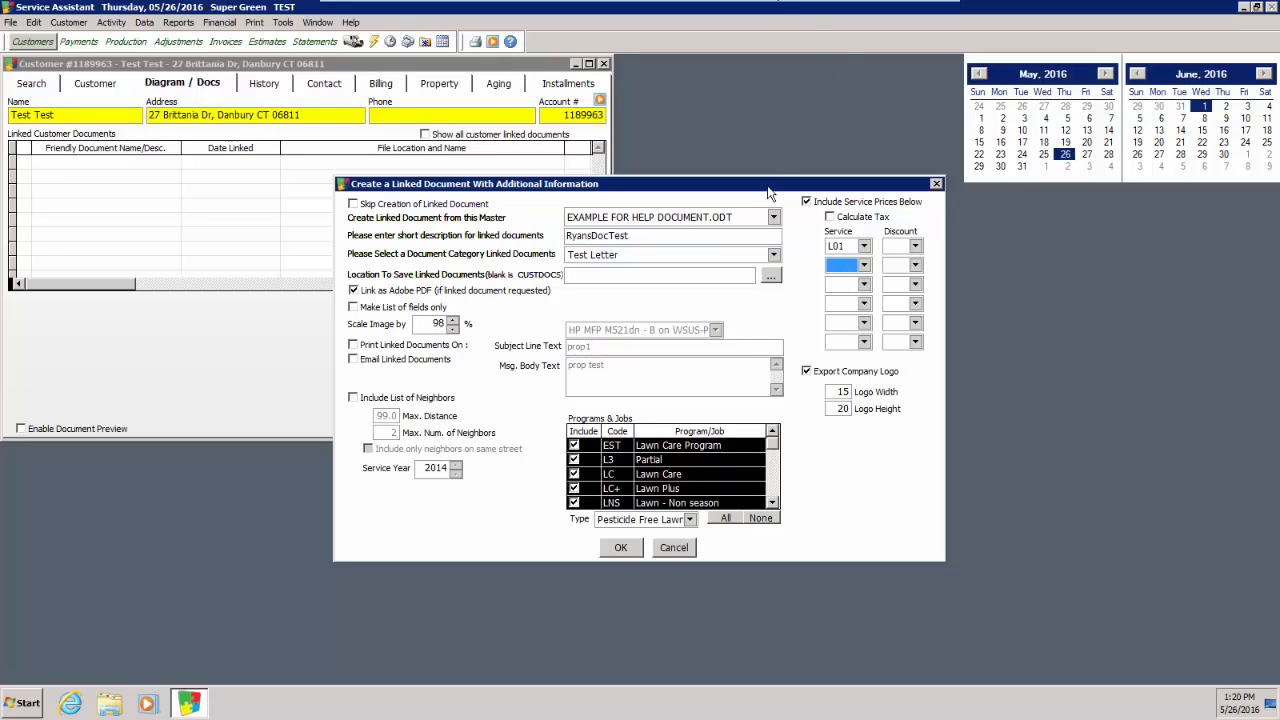
pyautogui.click(622, 550)
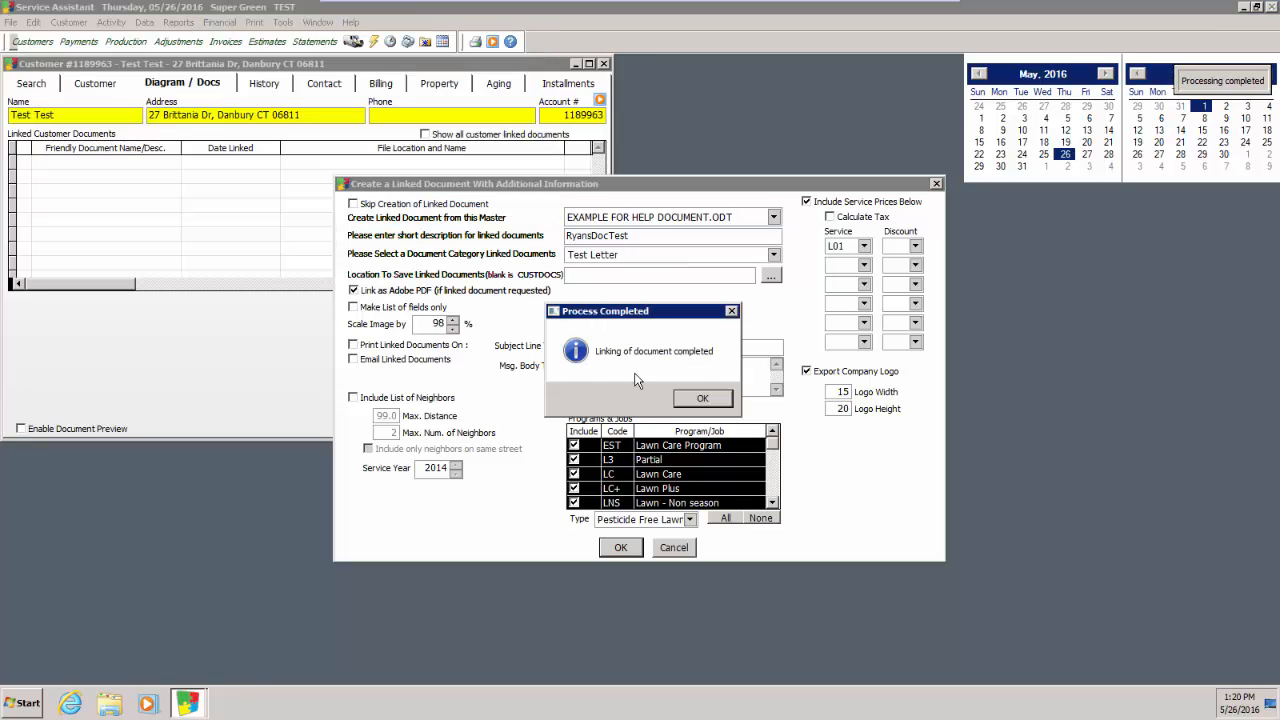
pyautogui.click(703, 399)
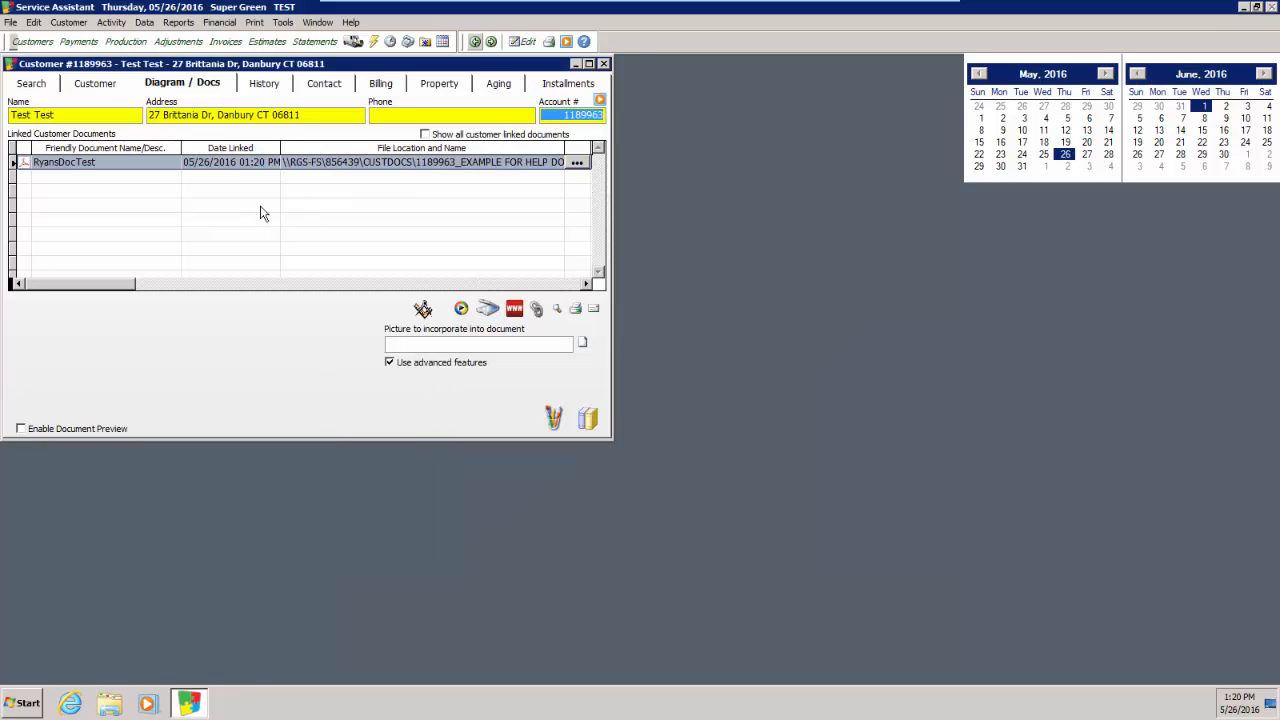
# Open the newly linked PDF from the customer's documents and examine the merged prices and calculated totals.
pyautogui.doubleClick(305, 162)
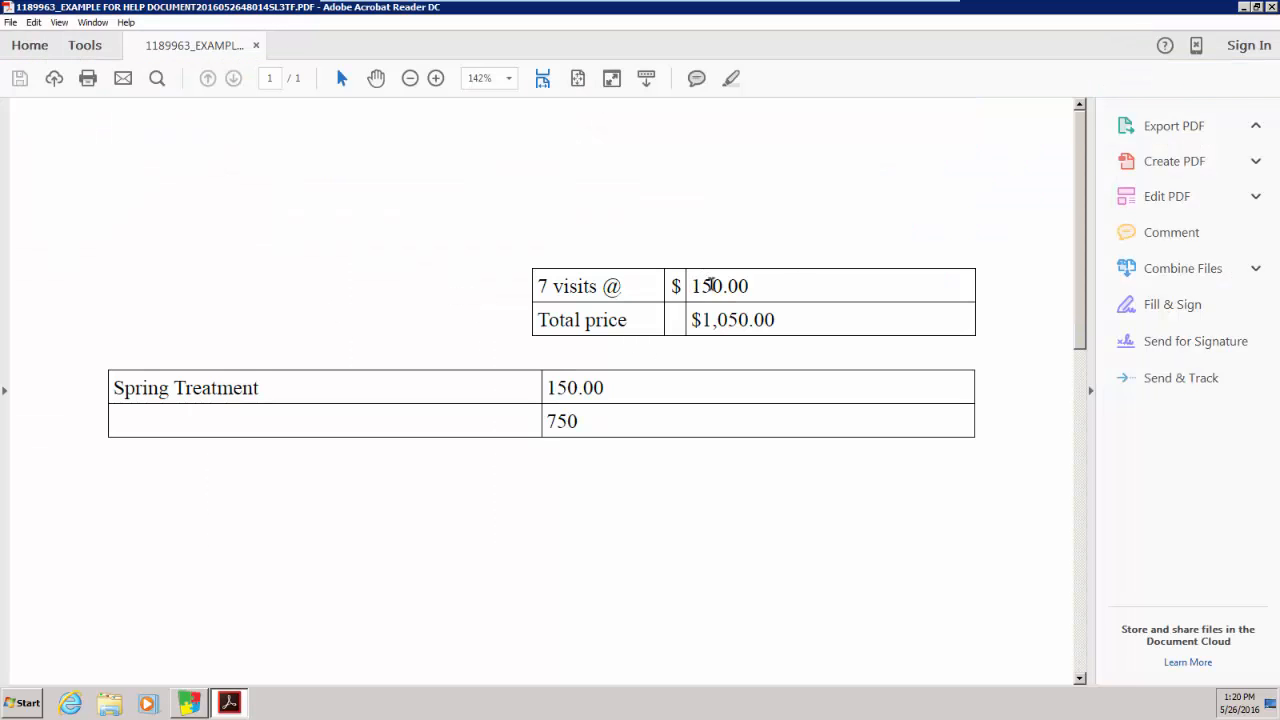
pyautogui.moveTo(711, 286); pyautogui.dragTo(819, 277)
pyautogui.click(819, 277)
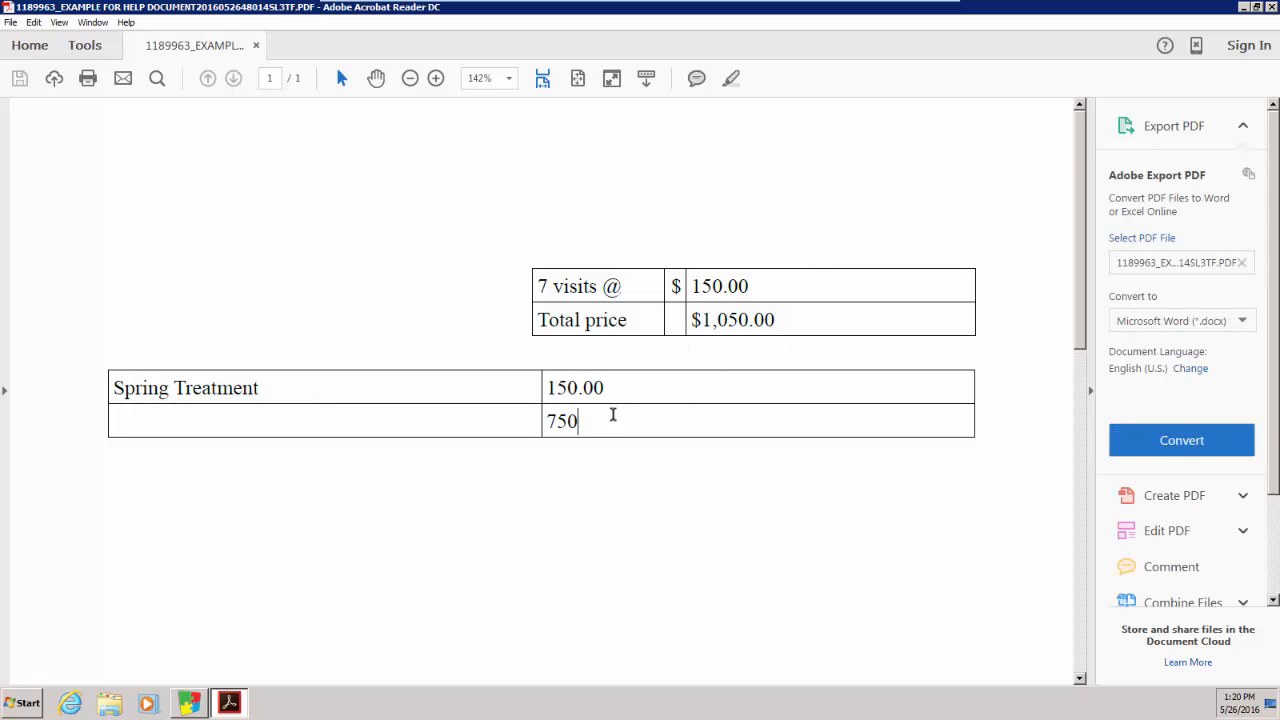
# Browse to the masters folder on the P: network drive and select the Example for help document file.
pyautogui.click(109, 703)
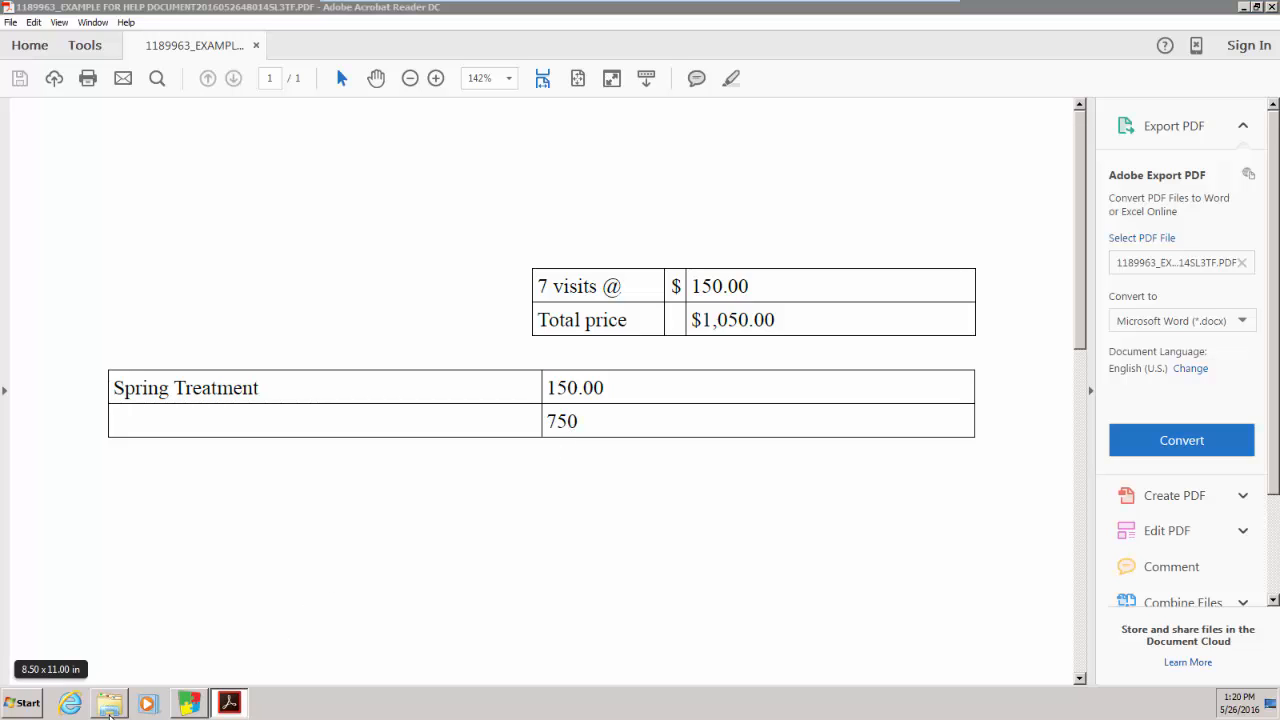
pyautogui.click(318, 382)
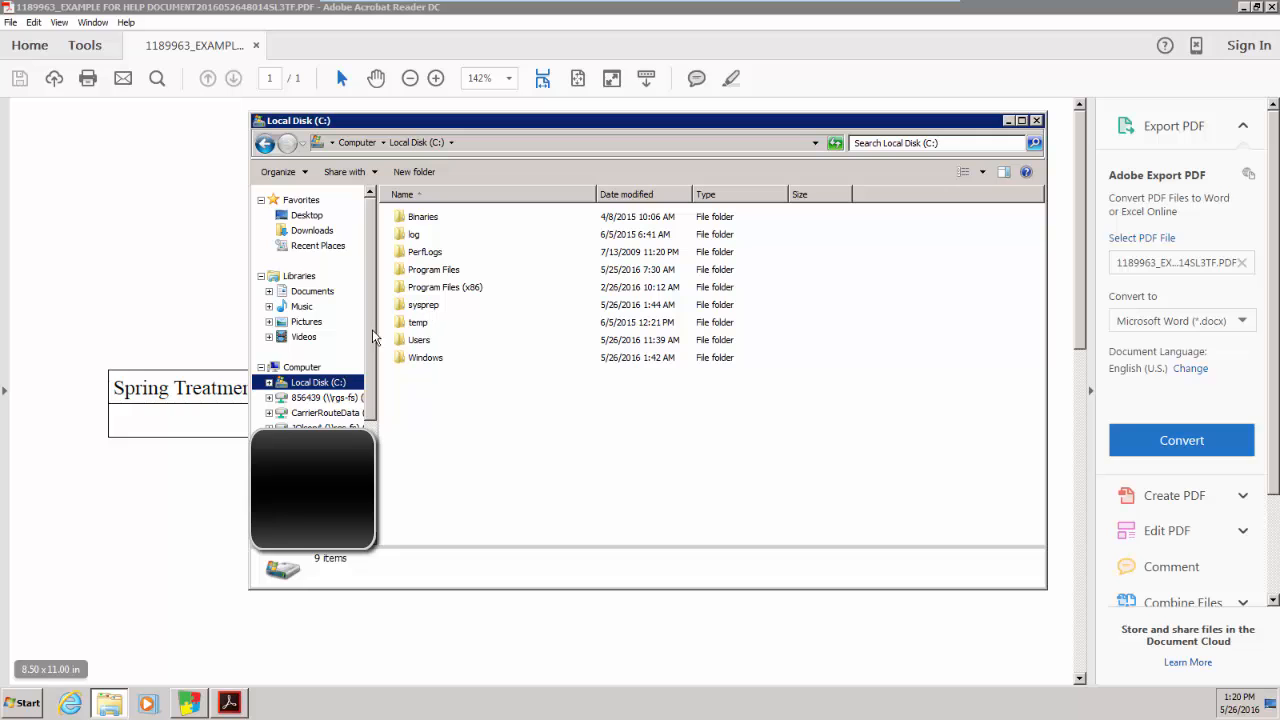
pyautogui.click(316, 400)
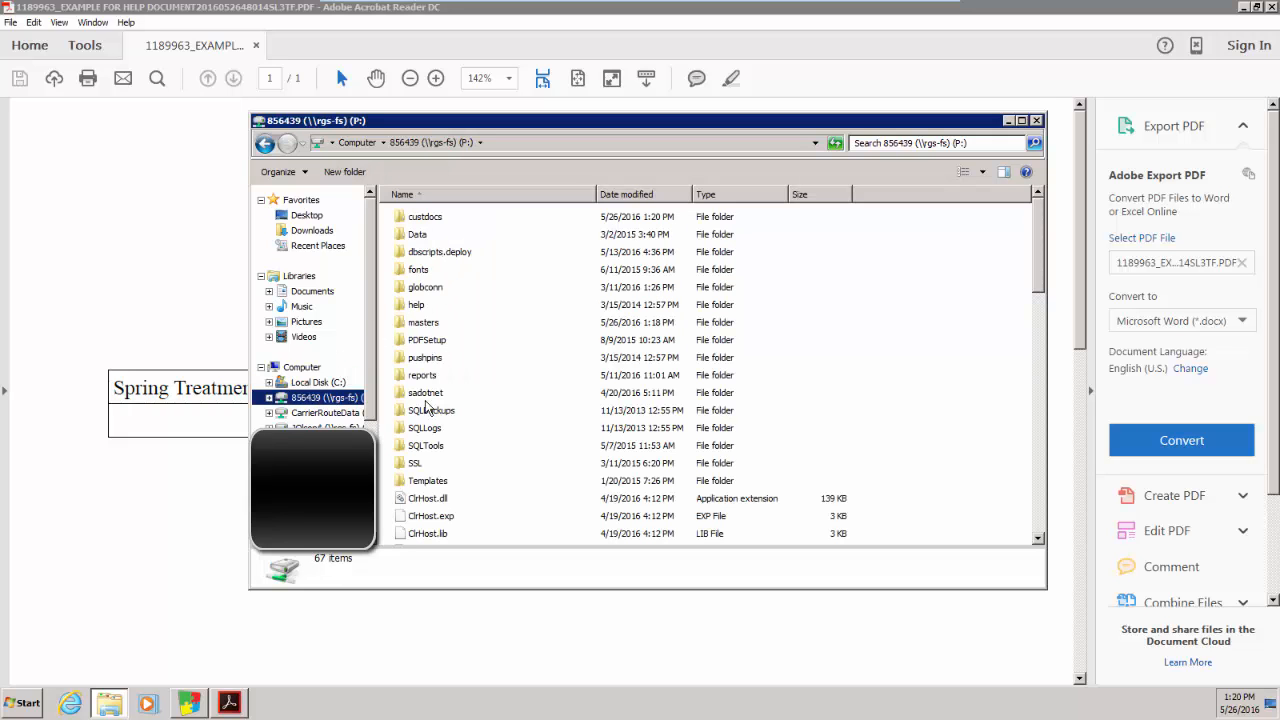
pyautogui.doubleClick(400, 324)
pyautogui.scroll(-6, 474, 392)
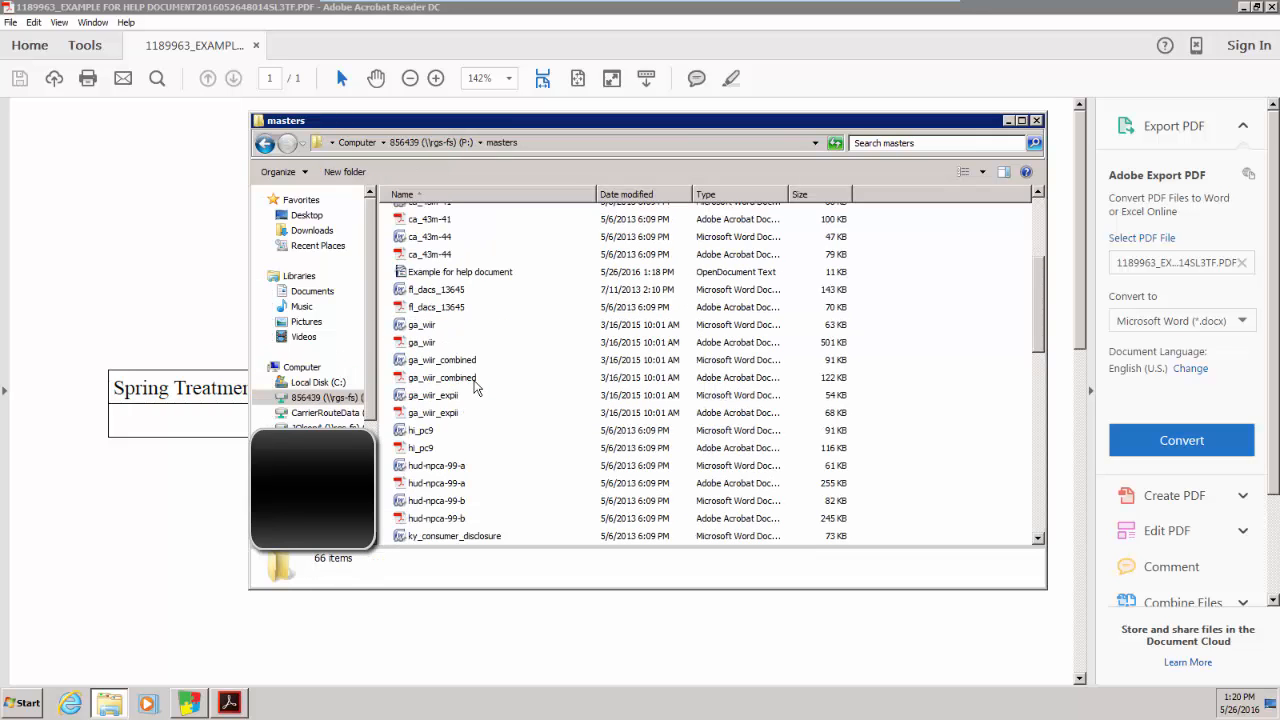
pyautogui.scroll(5, 474, 387)
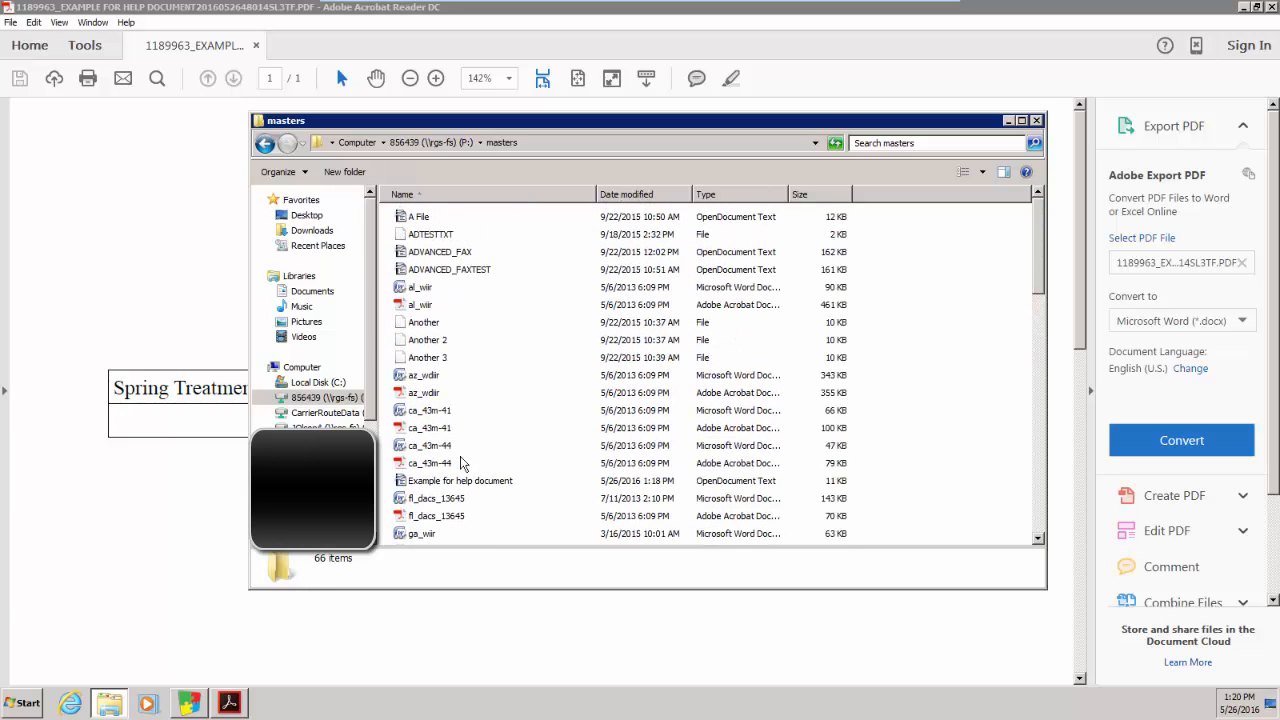
pyautogui.click(461, 481)
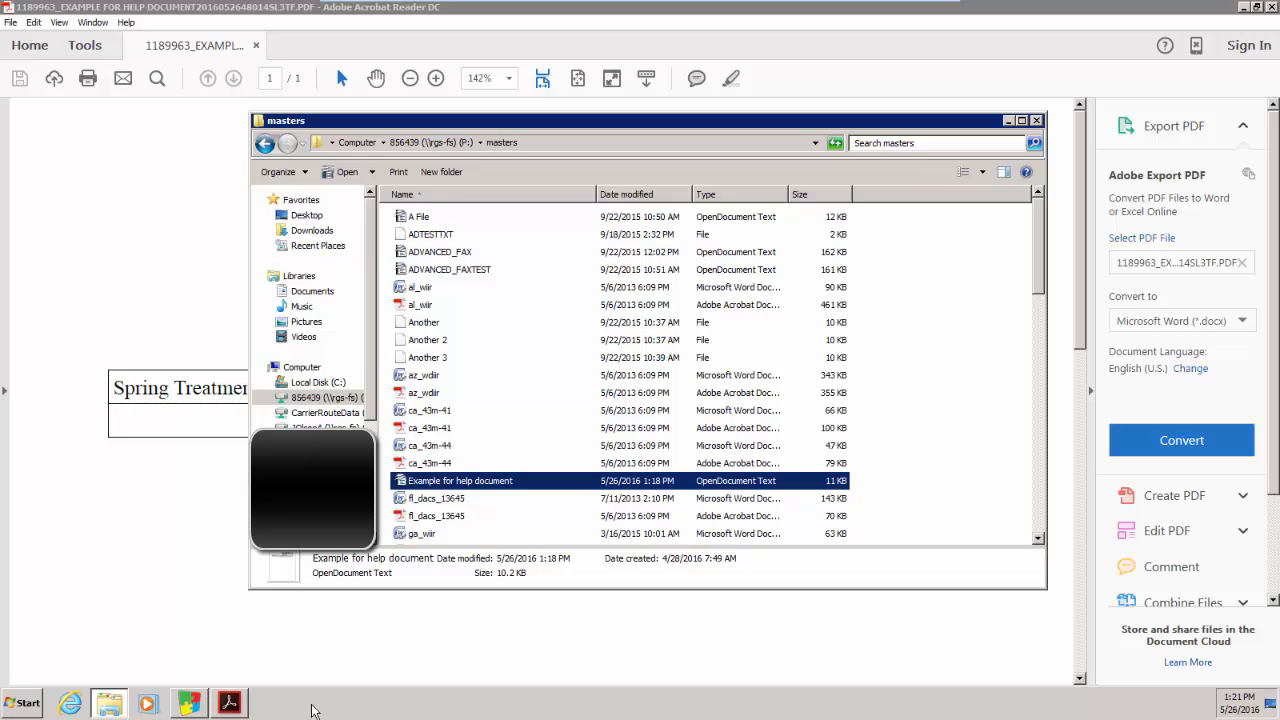
# End the running soffice.exe process through Task Manager and close Task Manager.
pyautogui.rightClick(313, 708)
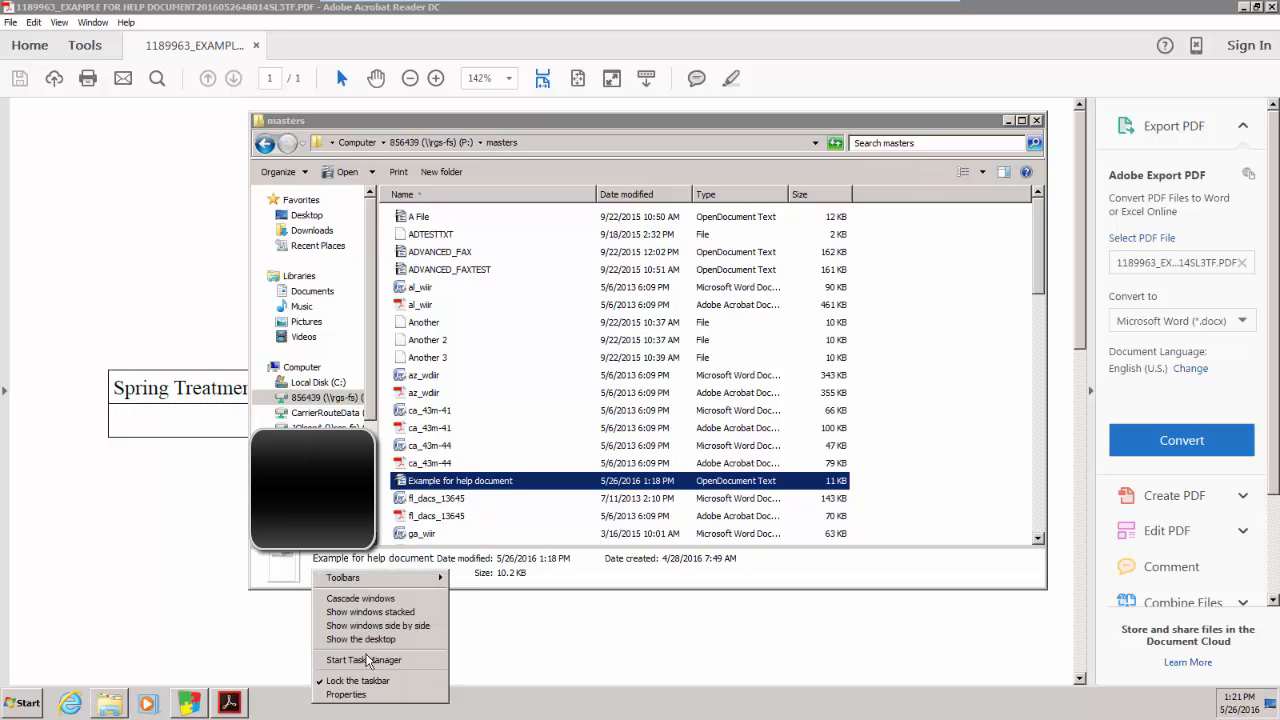
pyautogui.click(367, 661)
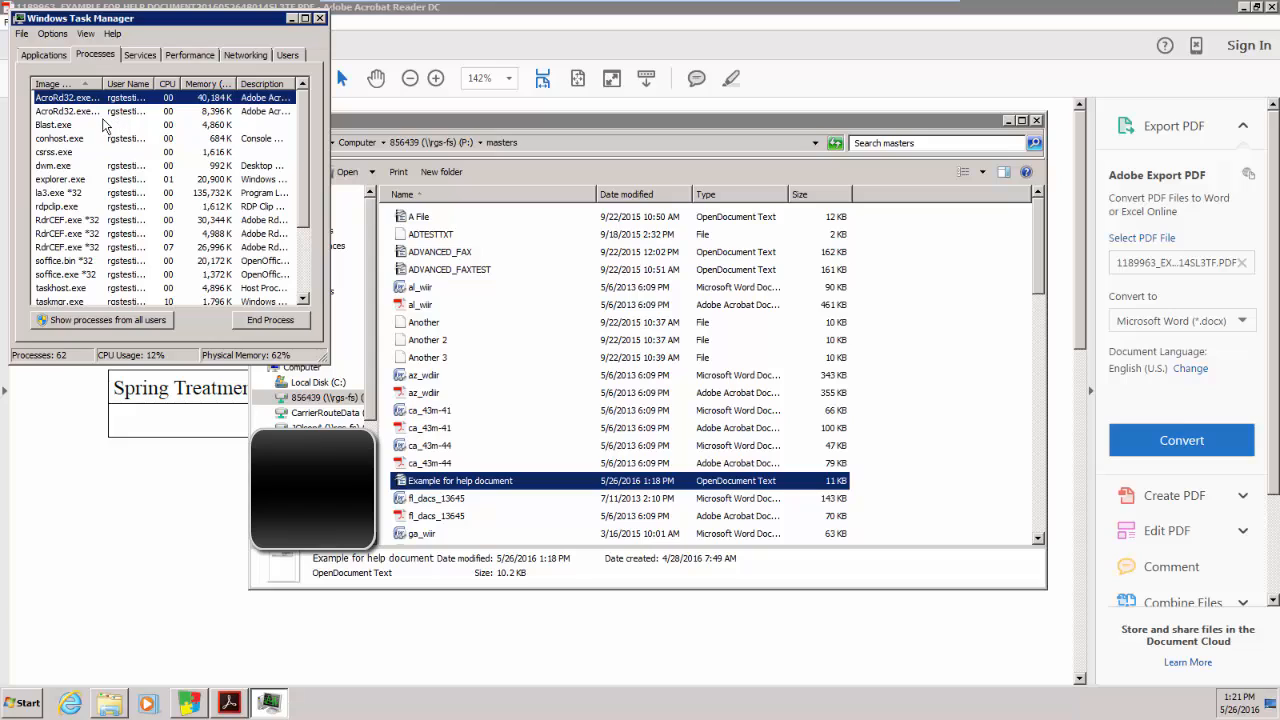
pyautogui.click(80, 274)
pyautogui.click(270, 320)
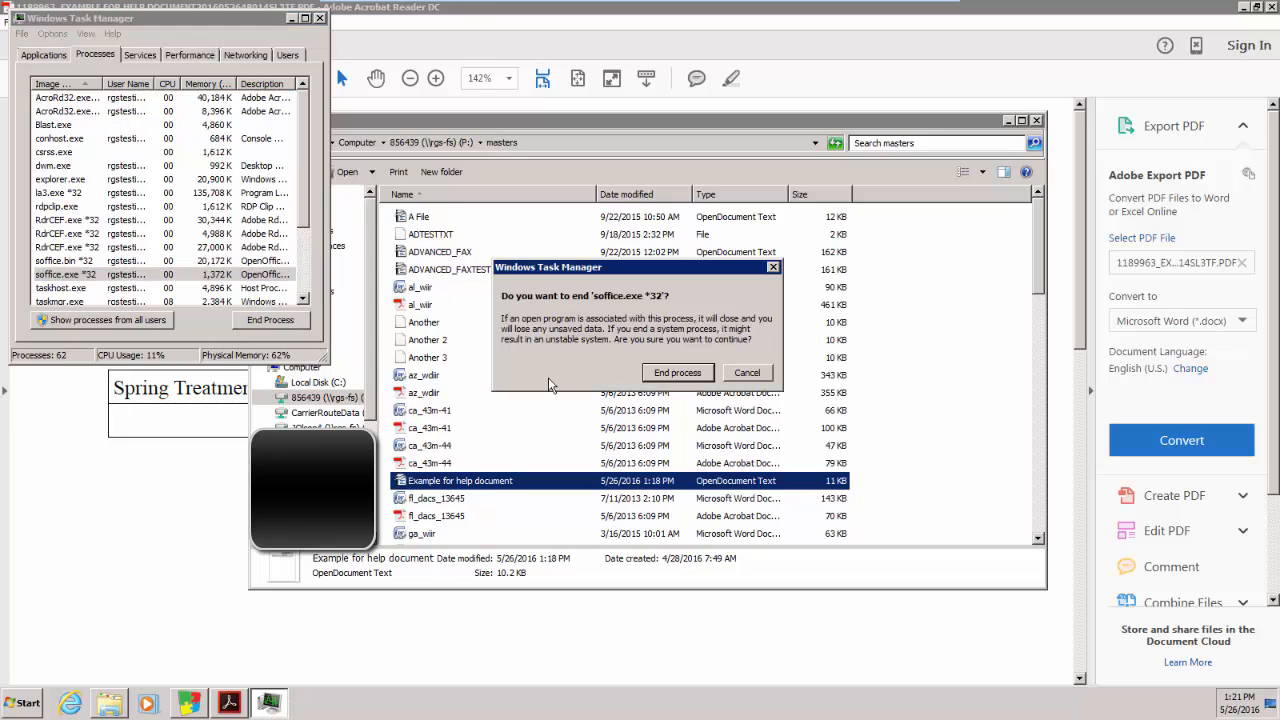
pyautogui.click(703, 376)
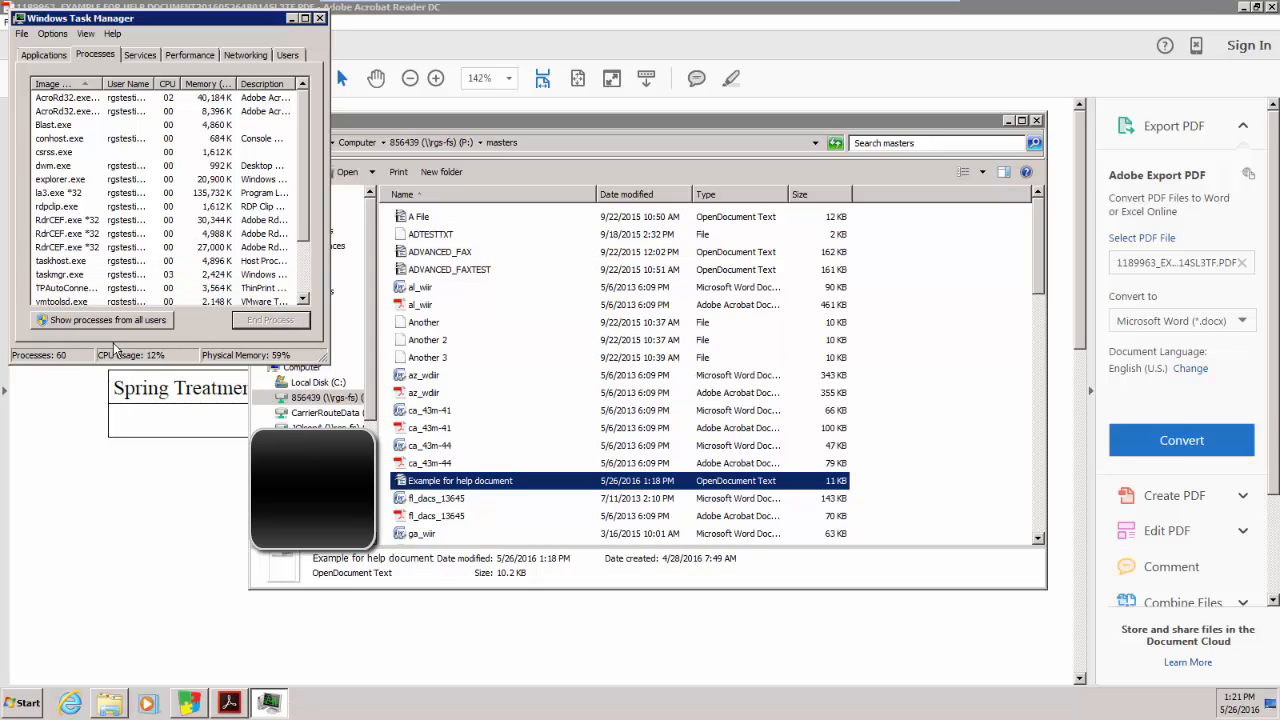
pyautogui.click(320, 18)
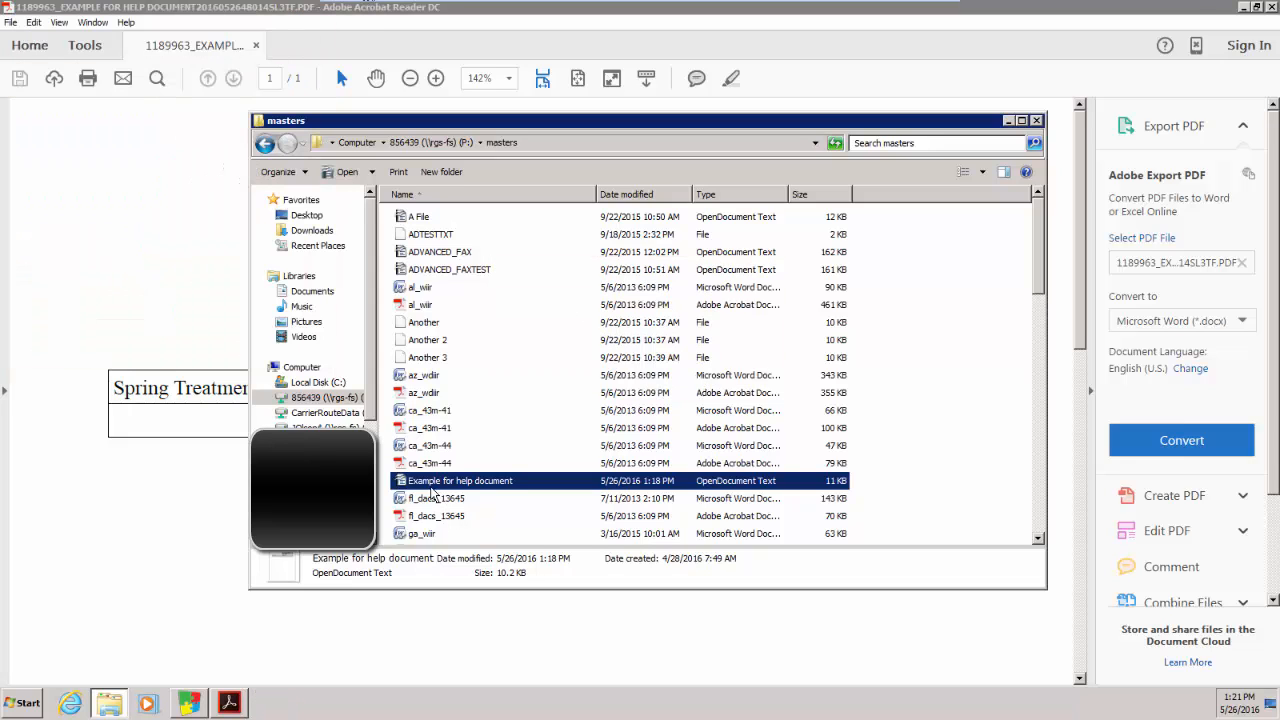
# Open Example for help document in OpenOffice Writer and compare its price tables with the generated PDF.
pyautogui.doubleClick(437, 481)
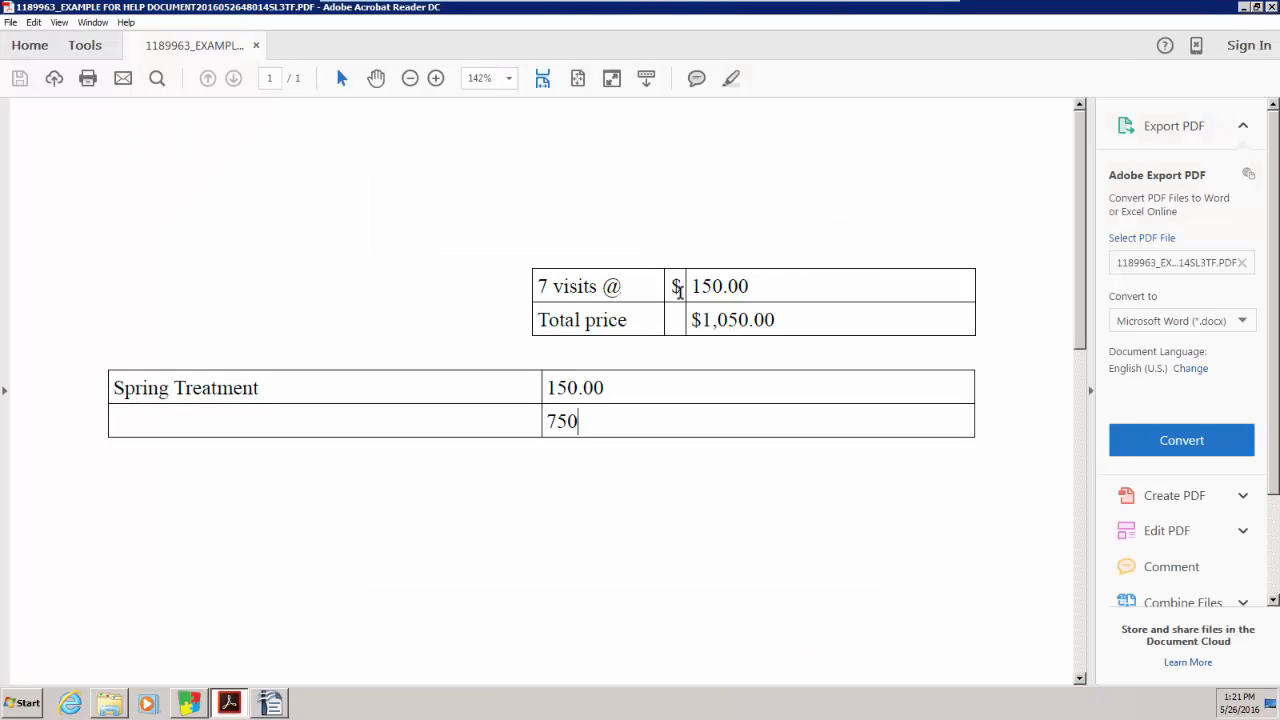
pyautogui.click(270, 704)
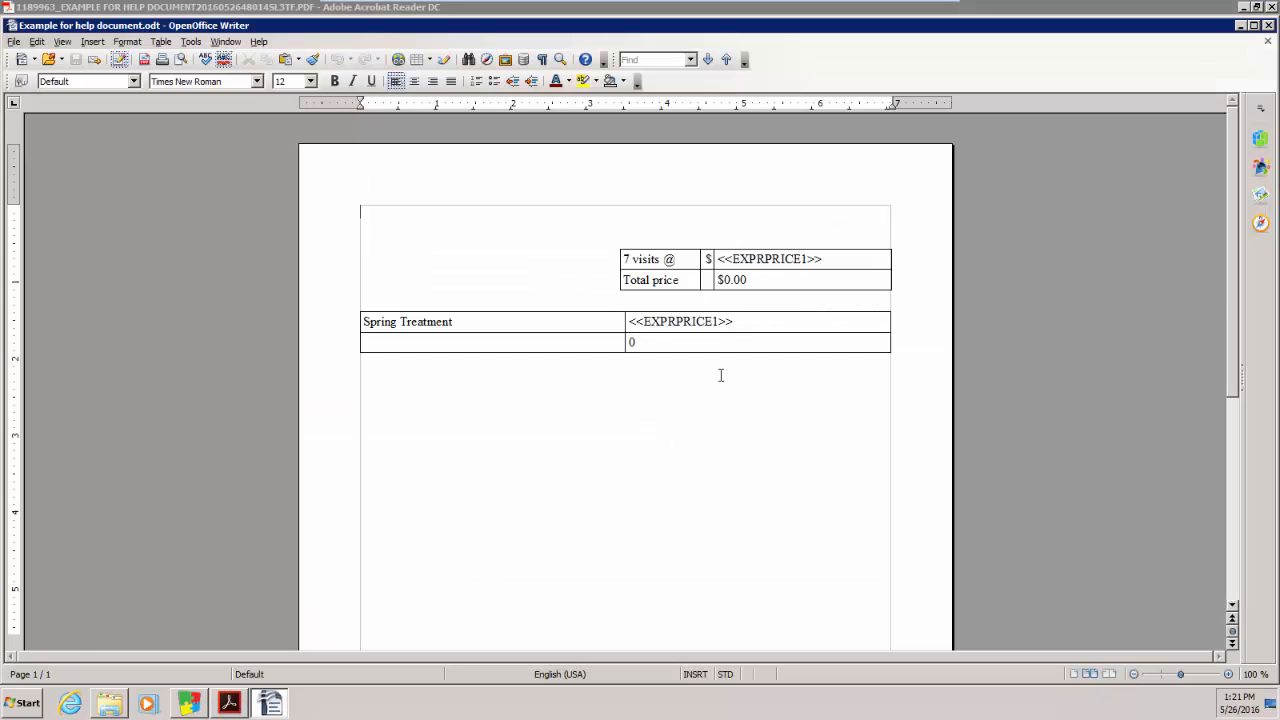
pyautogui.moveTo(743, 277)
pyautogui.click(256, 709)
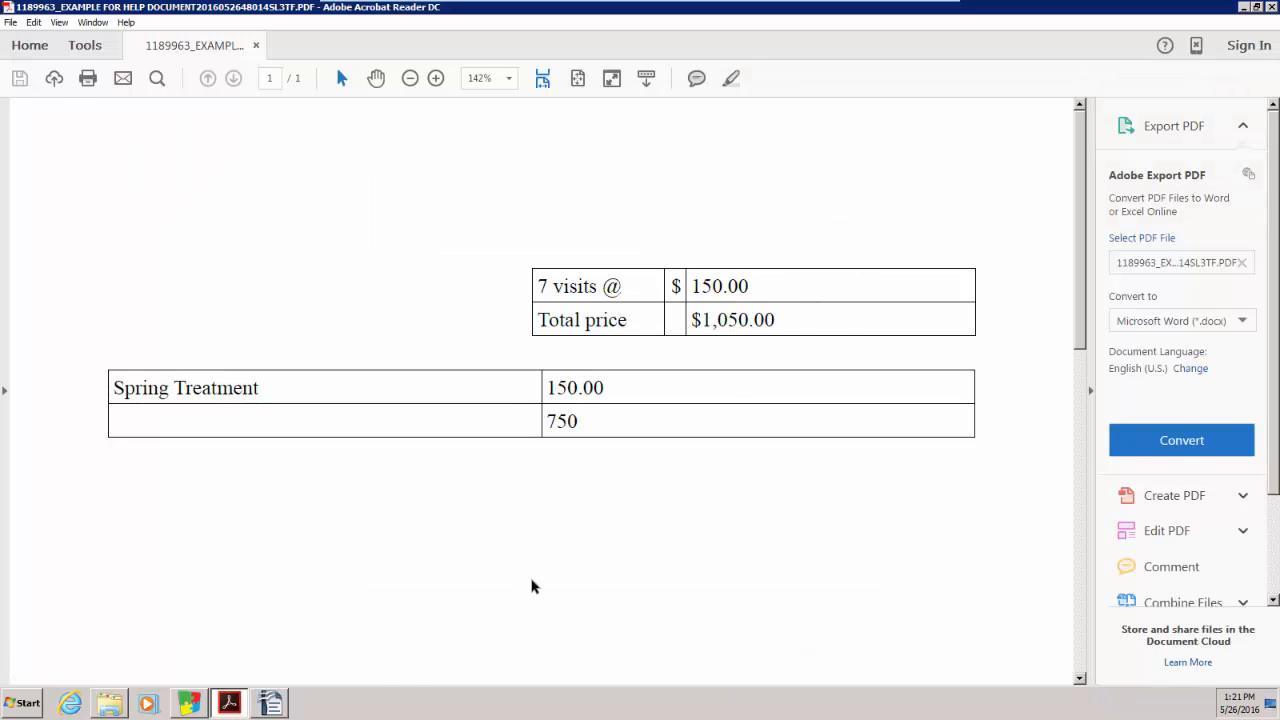
pyautogui.rightClick(276, 712)
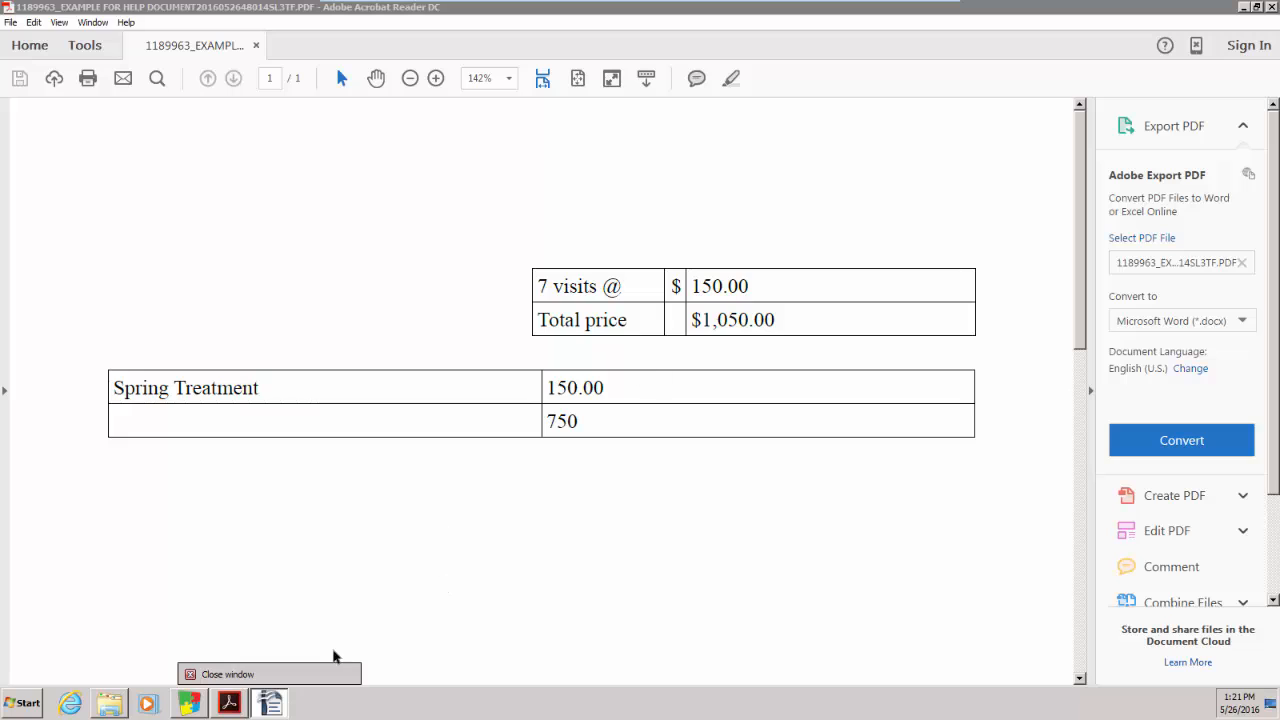
pyautogui.click(235, 713)
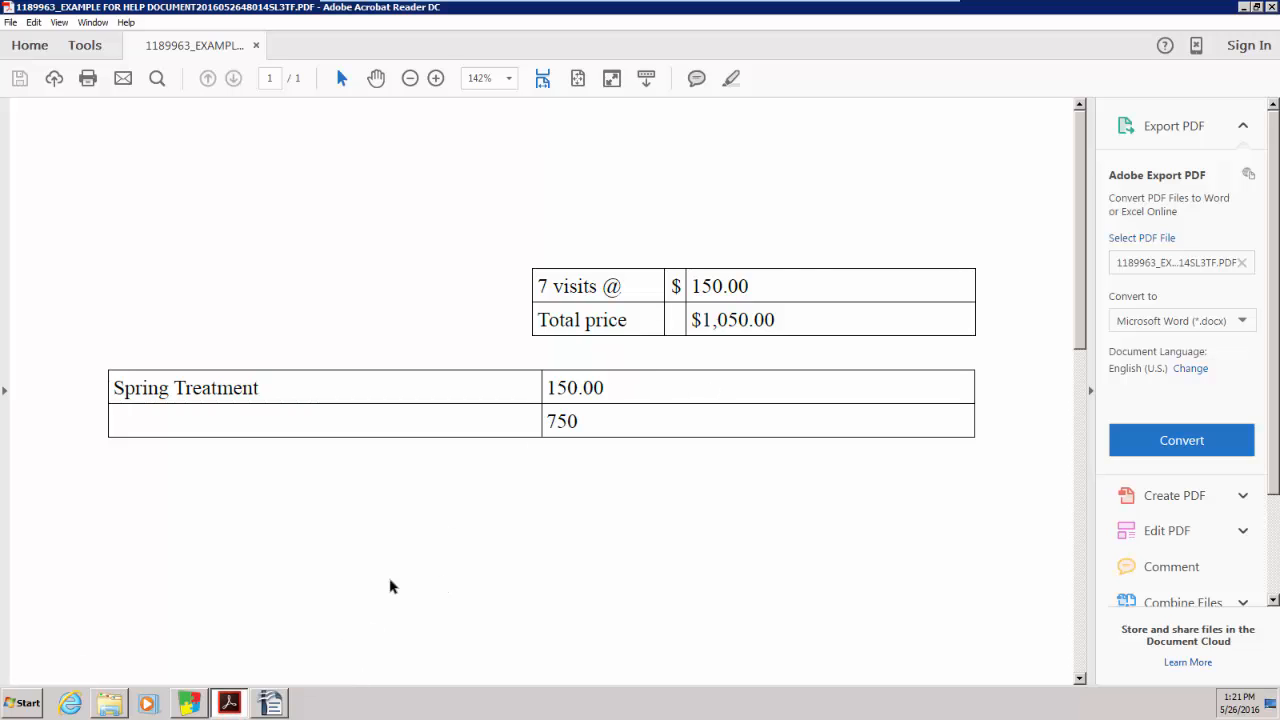
pyautogui.click(273, 698)
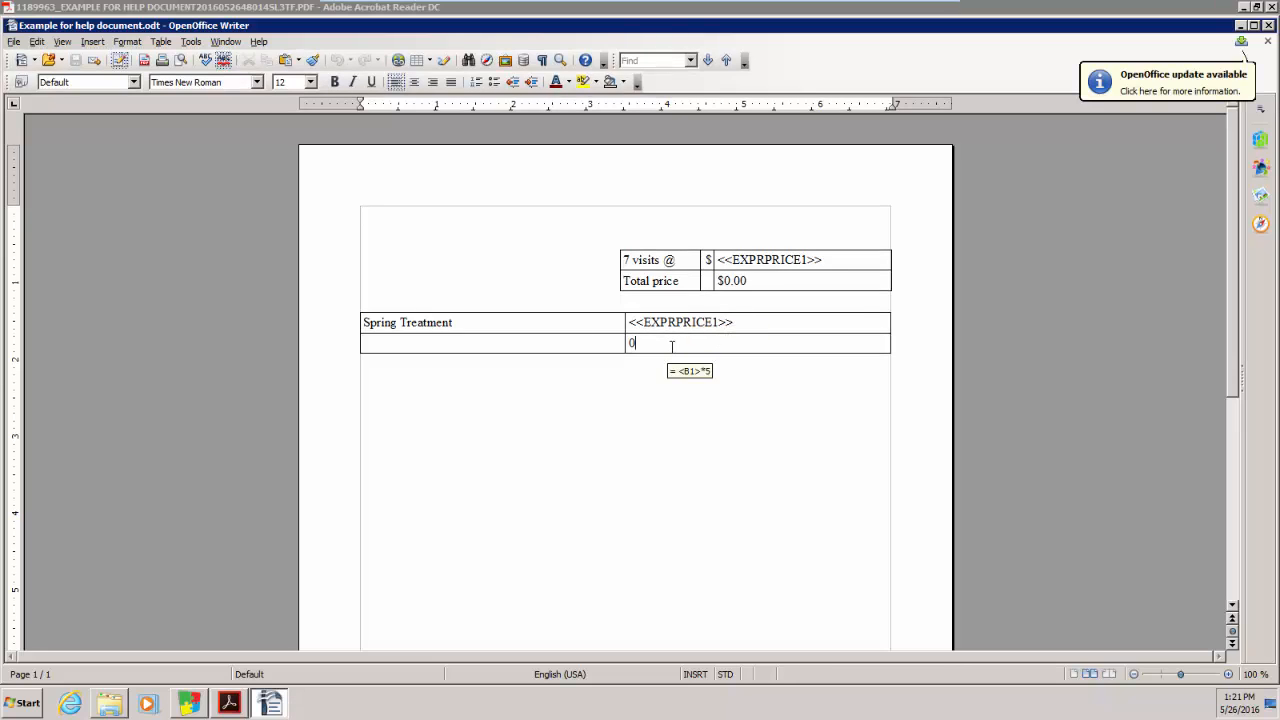
# Set the formula in the cell below the Spring Treatment price to =<B1>*7.
pyautogui.click(671, 345)
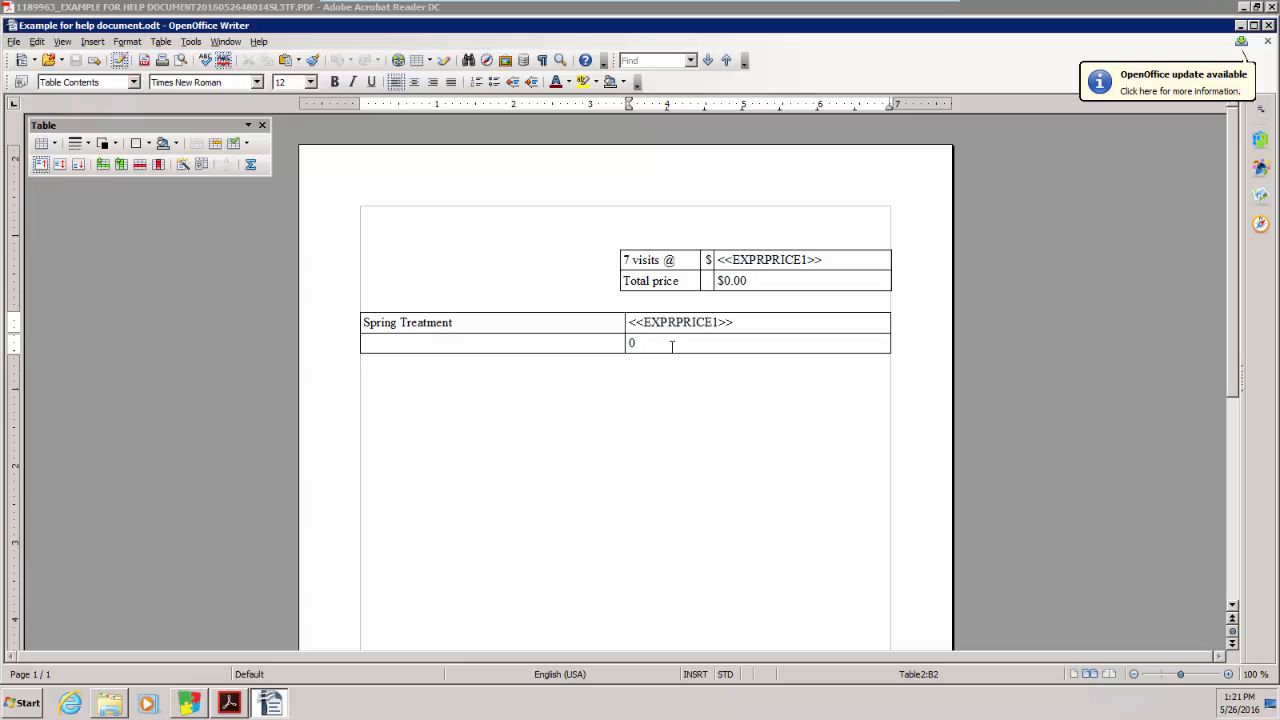
pyautogui.press('F2')
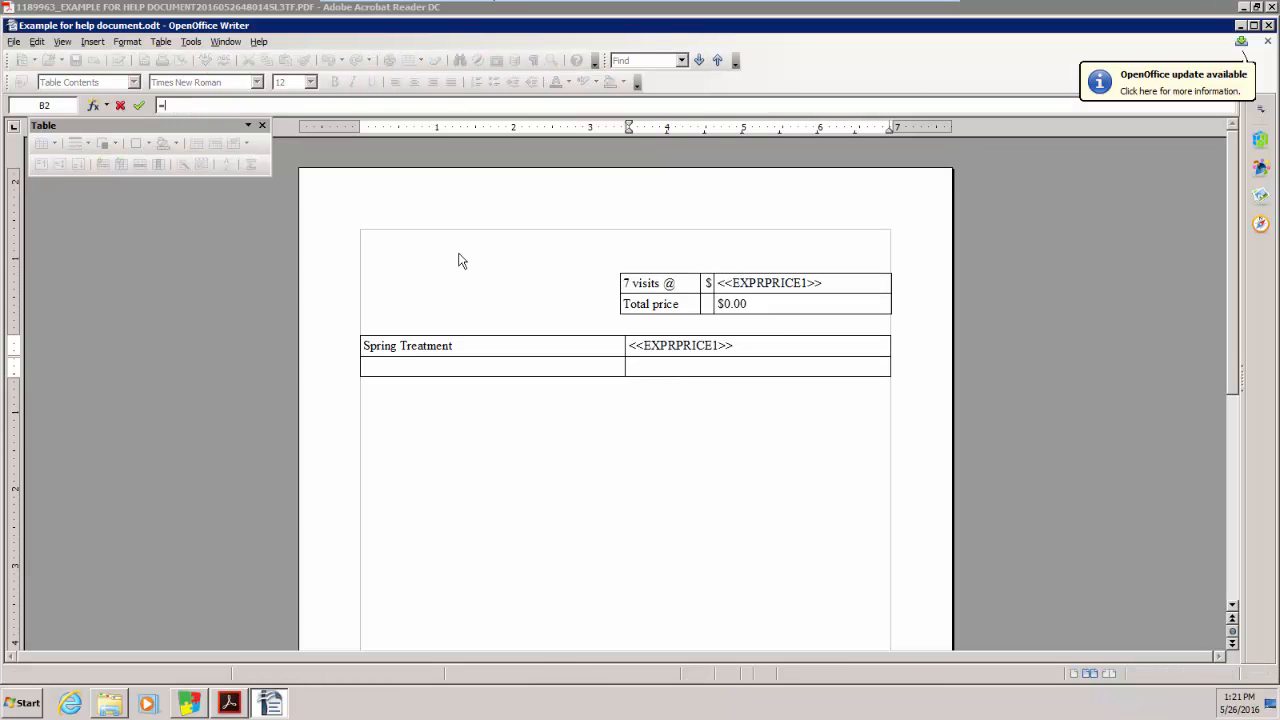
pyautogui.click(662, 347)
pyautogui.write('*')
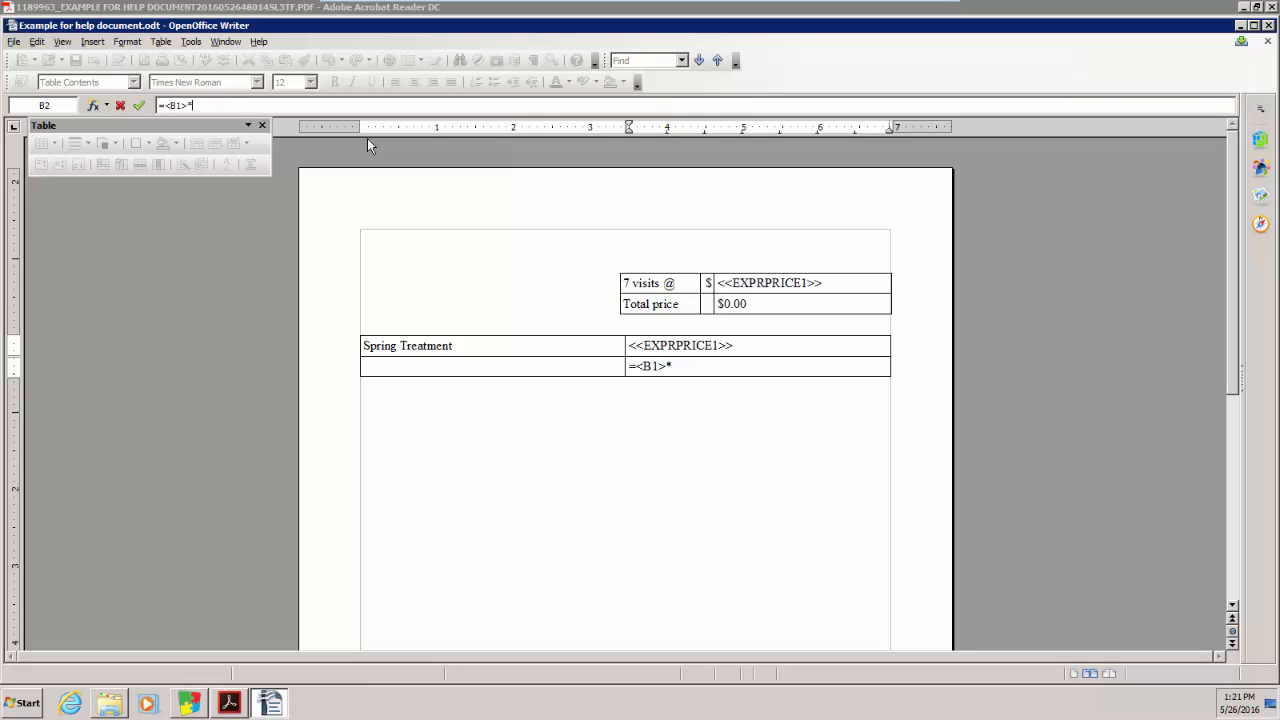
pyautogui.write('7')
pyautogui.press('Return')
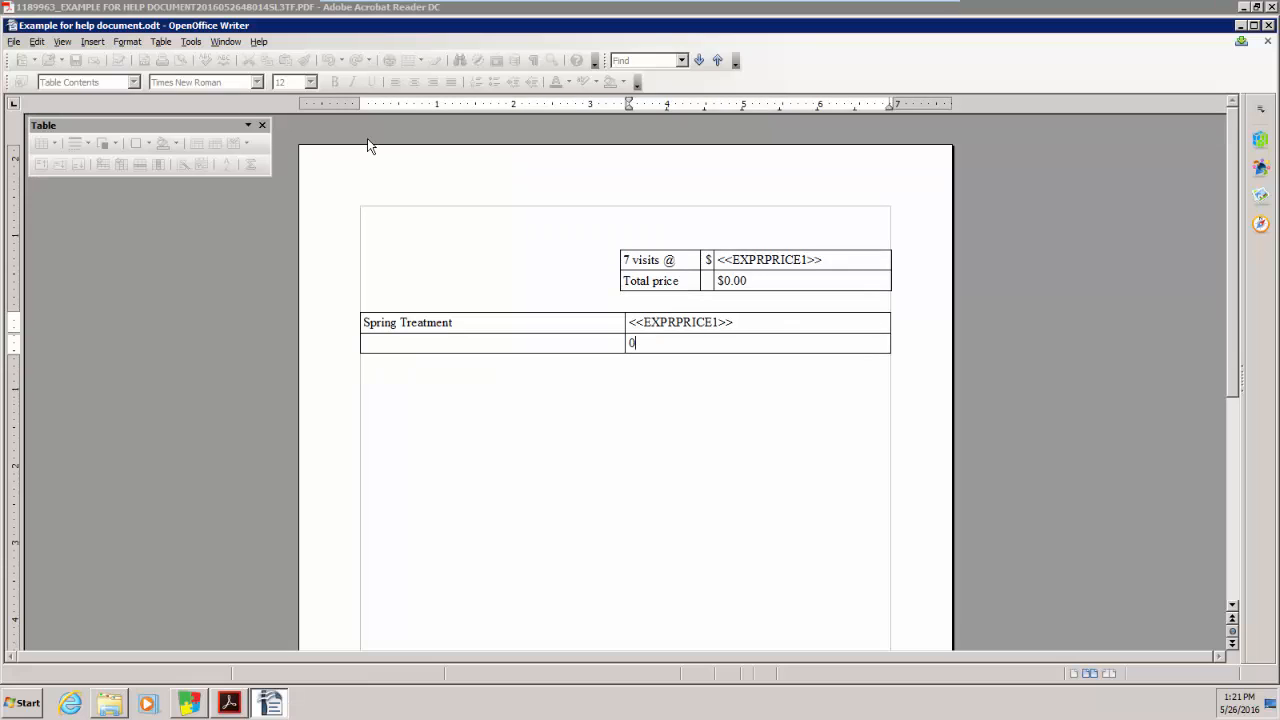